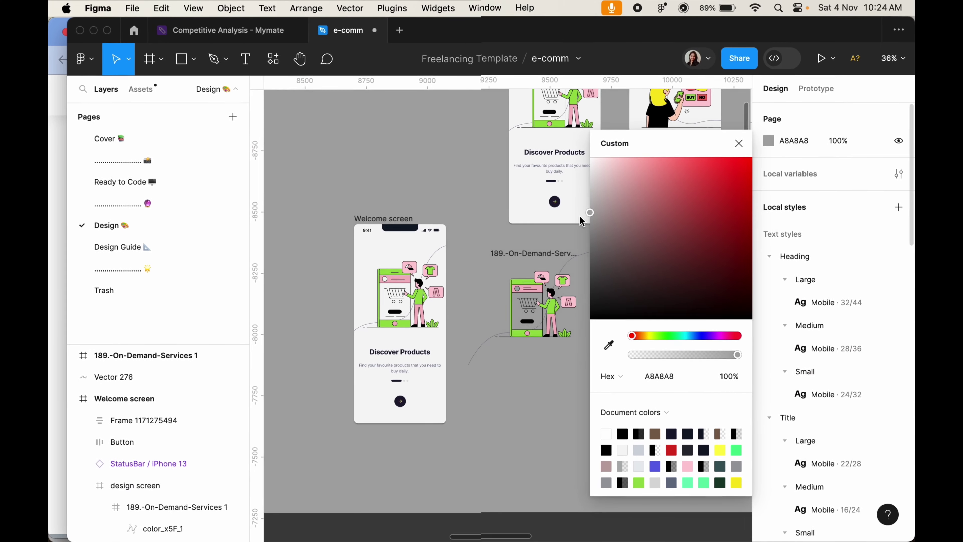
Step: Set the page background colour to light grey C8C8C8
left_click_drag(580, 216, 575, 195)
left_click(737, 145)
scroll(609, 313, "up", 4)
scroll(608, 314, "right", 4)
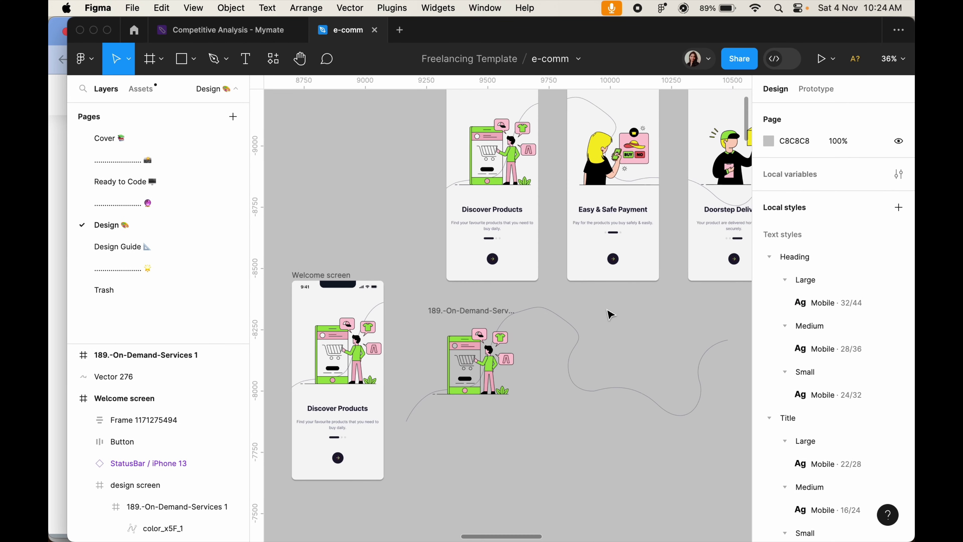
Step: Drag a copy of the shopping illustration from the payment screen onto the canvas below
double_click(593, 175)
left_click_drag(593, 176, 558, 384)
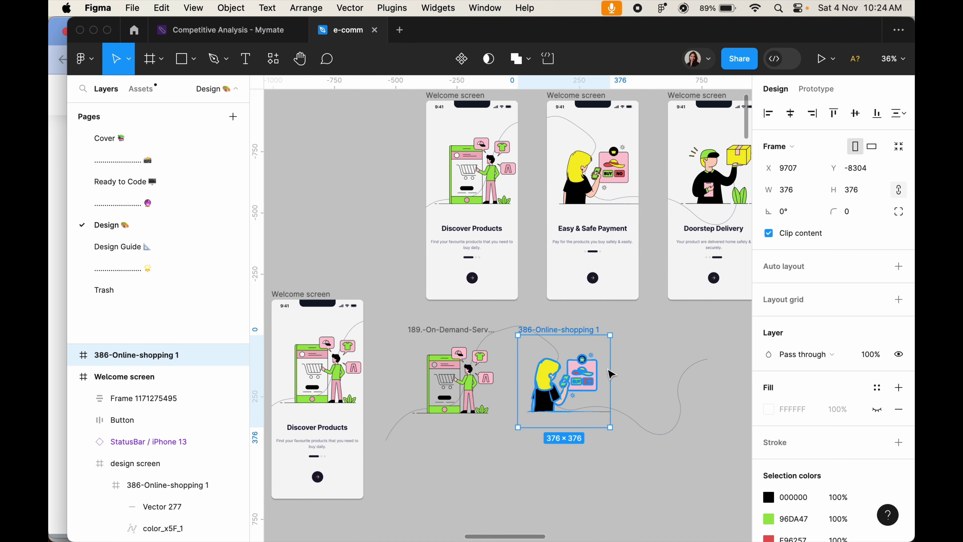
left_click(636, 359)
scroll(637, 356, "right", 2)
Step: Drag a copy of the delivery-man illustration onto the canvas, lined up beside the others
left_click(670, 184)
double_click(669, 184)
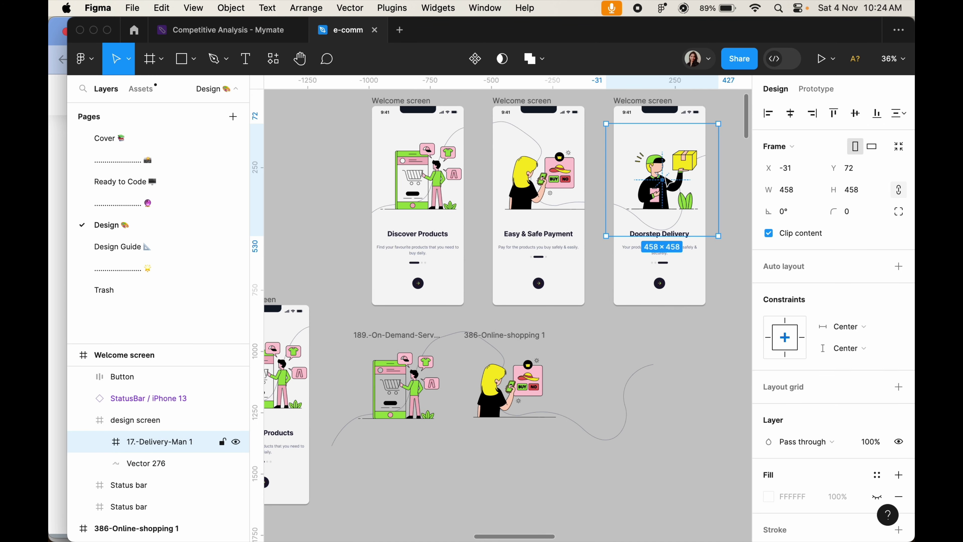
mouse_move(669, 184)
left_mouse_down()
mouse_move(617, 388)
mouse_move(613, 381)
left_mouse_up()
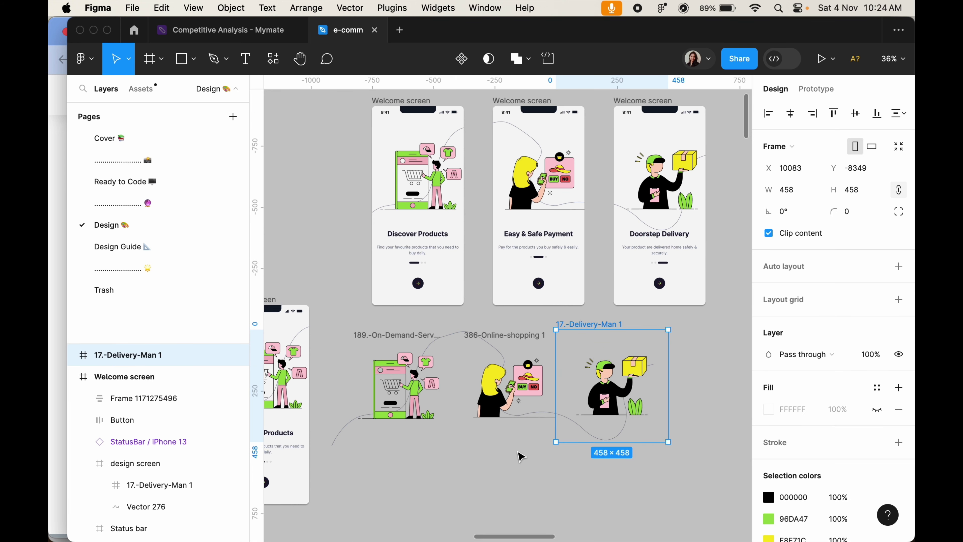
left_click_drag(571, 420, 592, 422)
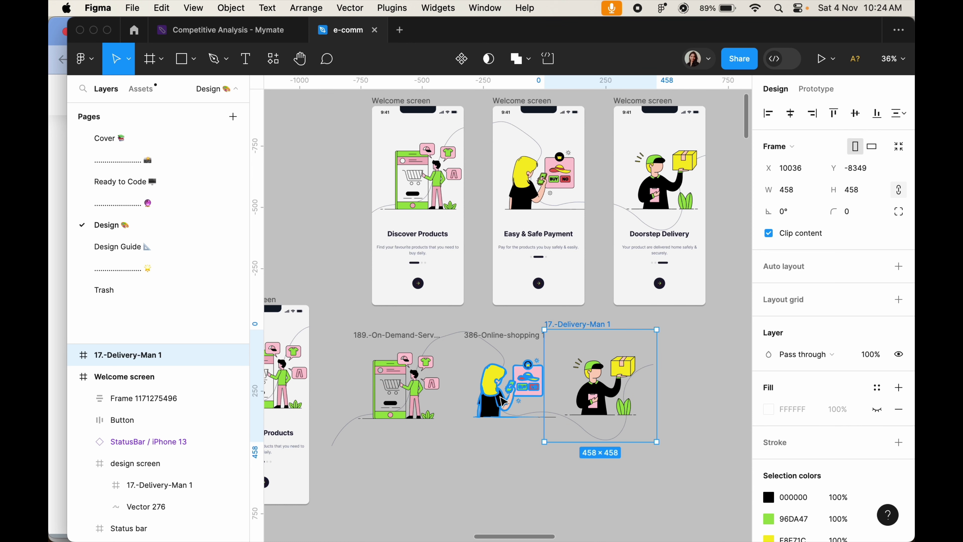
Step: Nudge the loose shopping illustration slightly down
right_click(489, 465)
left_click(432, 459)
scroll(528, 428, "up", 5)
scroll(532, 432, "up", 2)
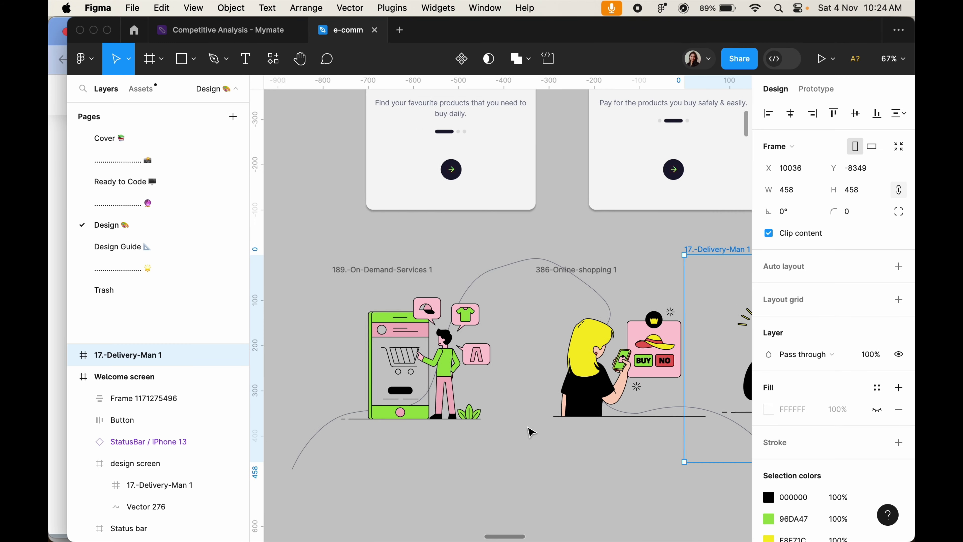
scroll(561, 452, "down", 3)
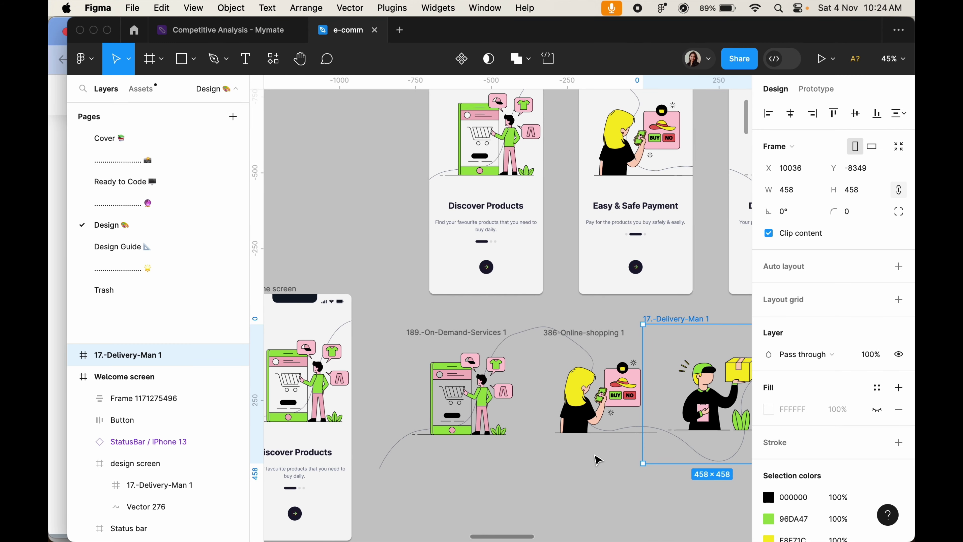
left_click(574, 436)
left_click(550, 465)
scroll(564, 430, "up", 5)
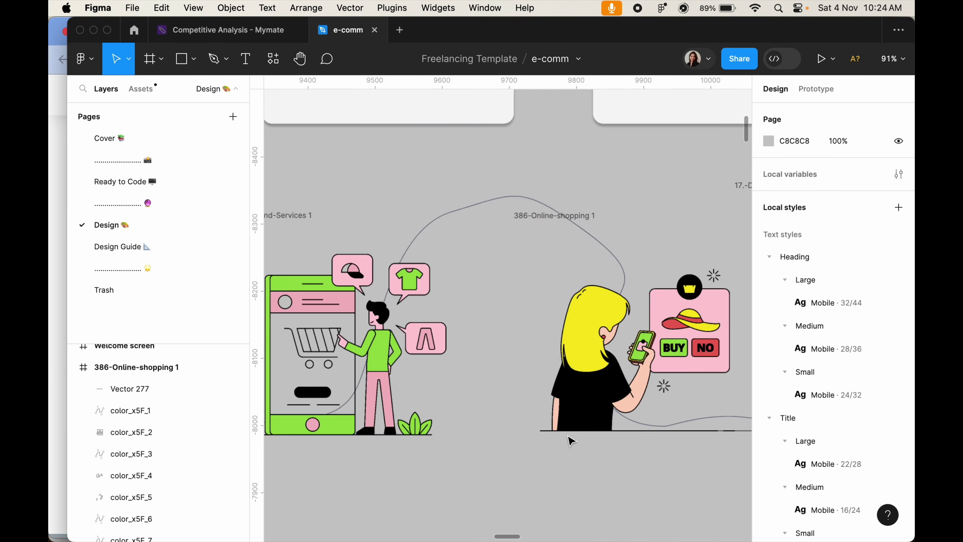
scroll(570, 441, "up", 1)
left_click(561, 201)
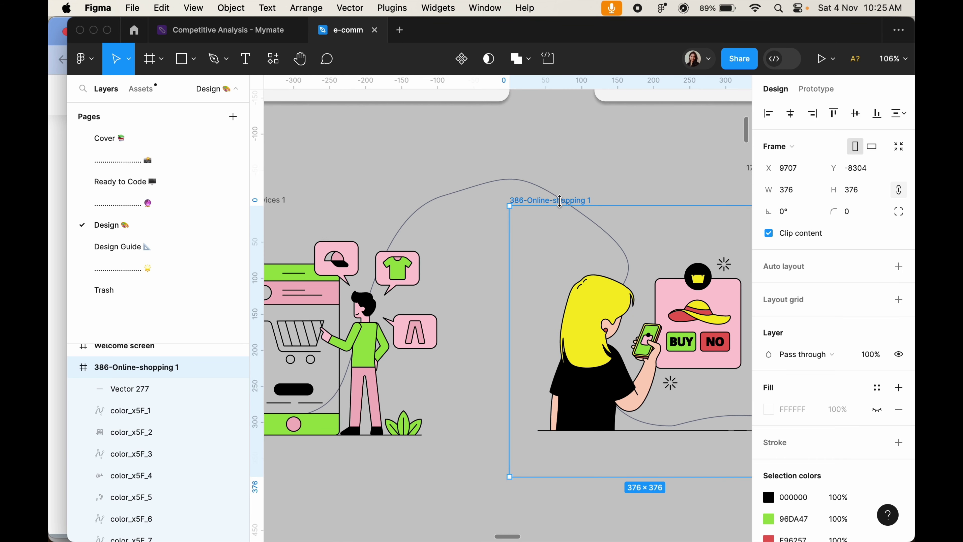
left_click_drag(561, 201, 561, 205)
Step: Add a horizontal guide along the illustrations' base and nudge the delivery-man down onto it
left_click_drag(471, 81, 487, 435)
scroll(523, 415, "right", 5)
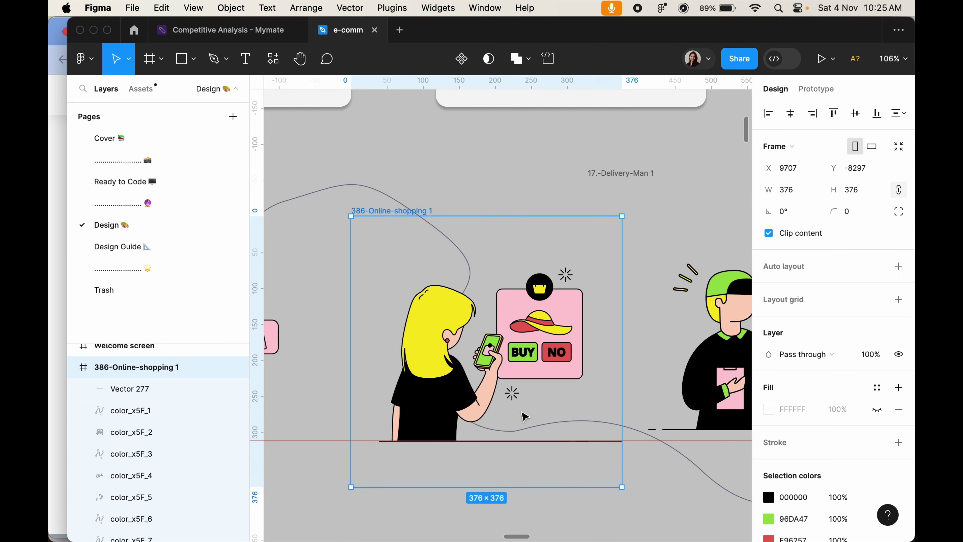
scroll(437, 201, "right", 5)
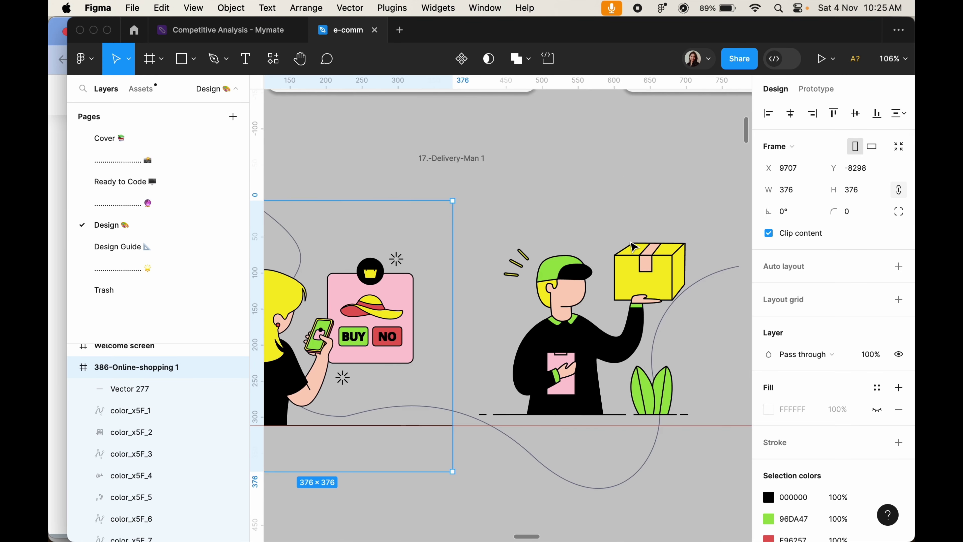
left_click(468, 164)
key("Down")
key("Down")
key("Down")
key("Down")
key("Down")
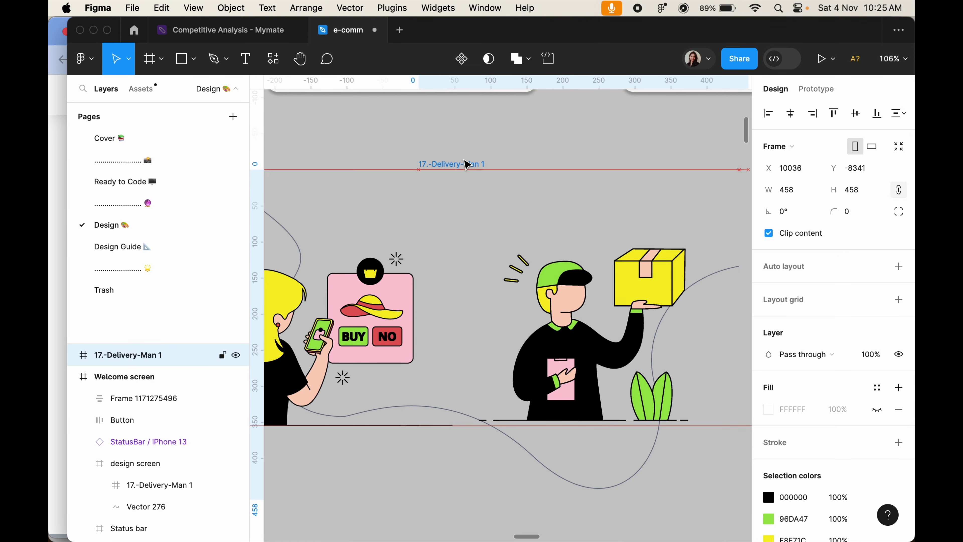
key("Down")
key("Down")
key("Down")
key("Down")
key("Down")
key("Down")
scroll(383, 157, "down", 5)
scroll(383, 157, "down", 5)
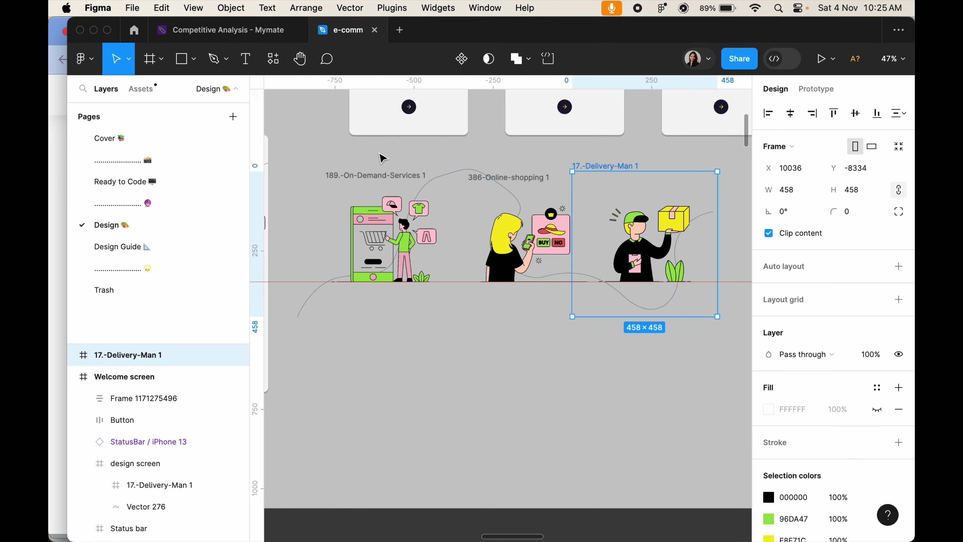
left_click(453, 383)
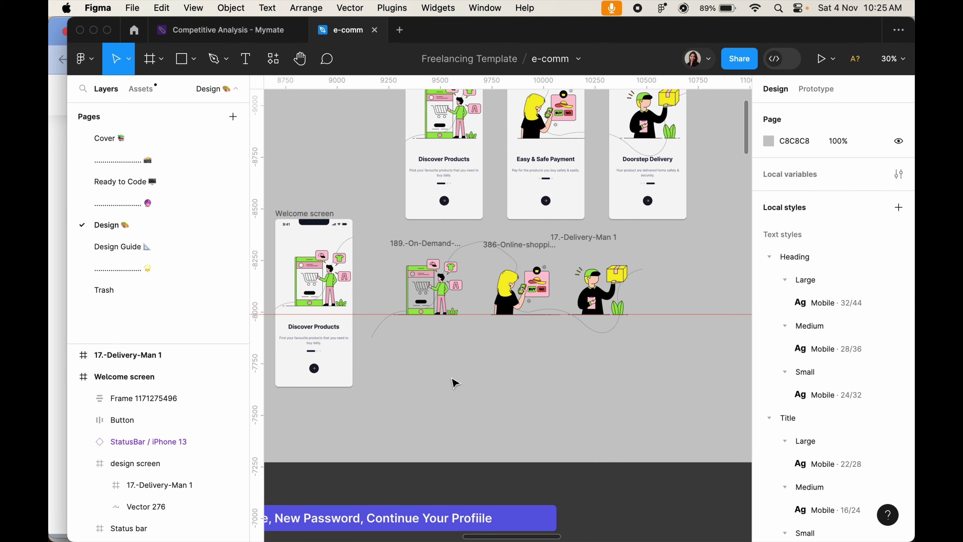
Step: Group the three illustrations and fit the group into the lower Welcome screen, showing the shopping cart
key("ctrl+z")
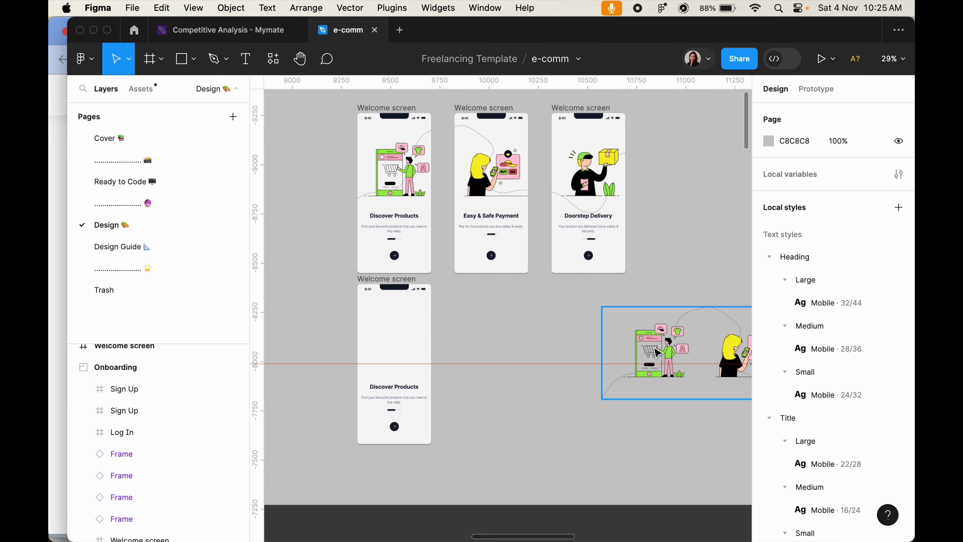
left_click(659, 354)
left_click_drag(728, 329, 391, 341)
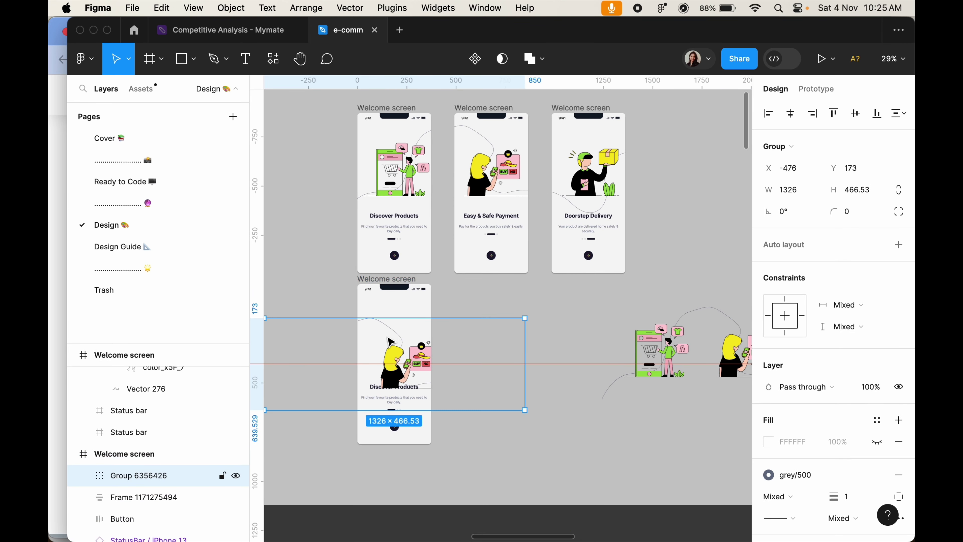
key("shift+Right")
key("shift+Right")
key("shift+Right")
key("shift+Right")
key("shift+Right")
key("shift+Right")
key("shift+Right")
key("shift+Right")
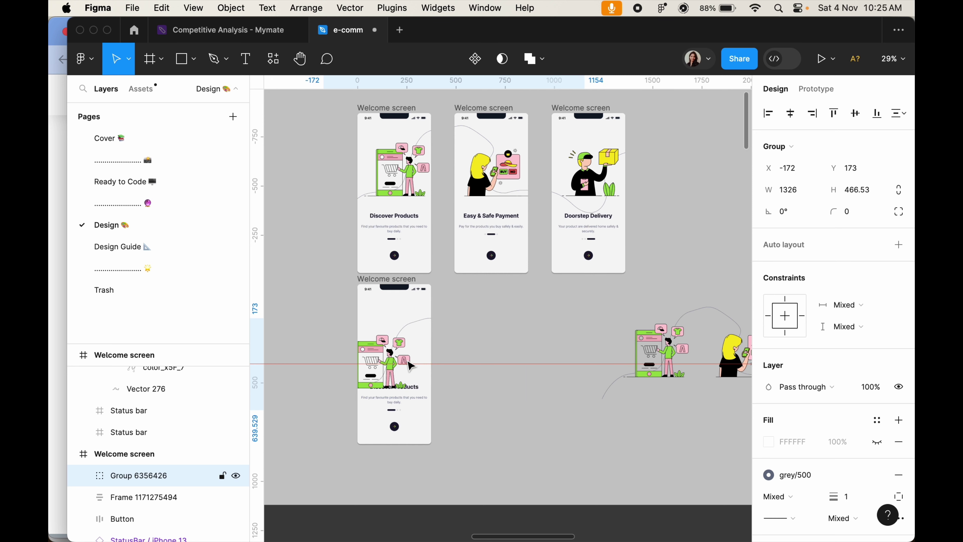
key("shift+Right")
key("shift+Right")
key("shift+Right")
key("shift+Right")
key("shift+Right")
key("shift+Right")
key("shift+Left")
key("shift+Left")
key("shift+Left")
key("shift+Left")
key("shift+Left")
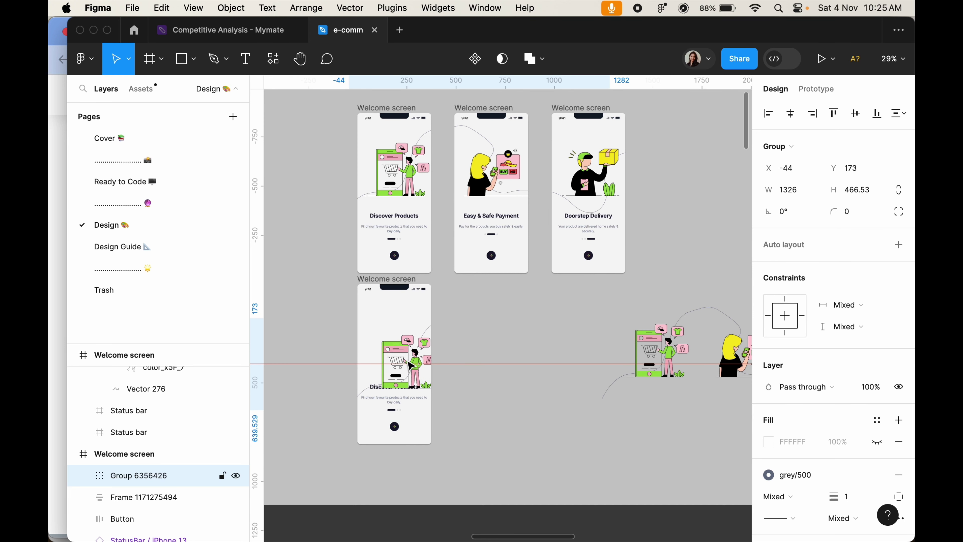
key("shift+Left")
key("shift+Left")
left_click_drag(411, 365, 391, 329)
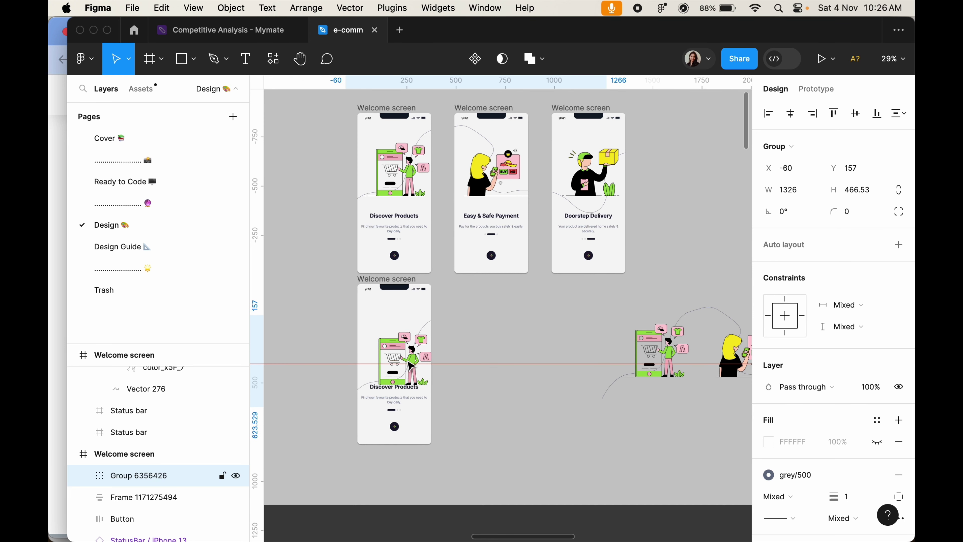
Step: Move the guide higher and nudge the Welcome screen's illustration group up slightly
left_click_drag(382, 281, 295, 111)
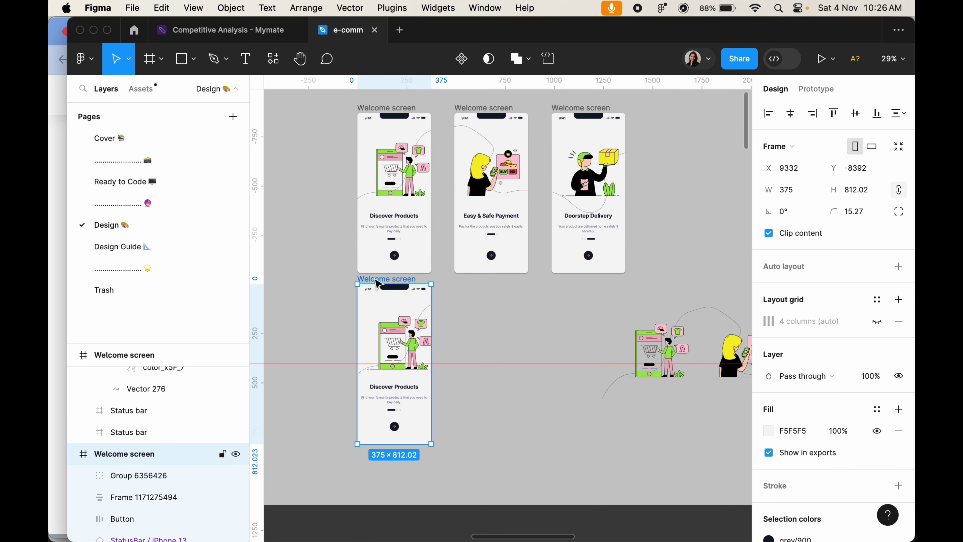
scroll(294, 111, "up", 2)
scroll(342, 189, "left", 3)
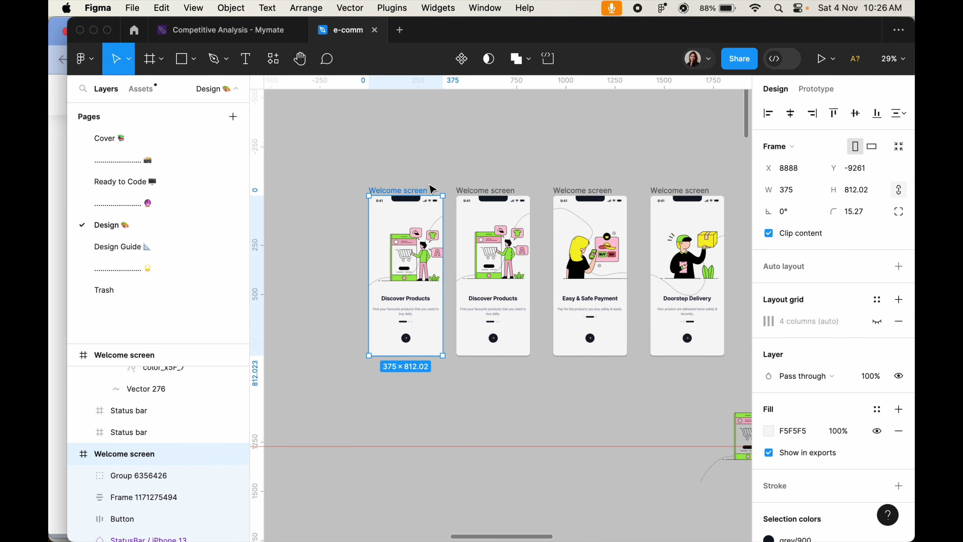
scroll(460, 329, "up", 3, "ctrl")
left_click_drag(460, 329, 459, 306)
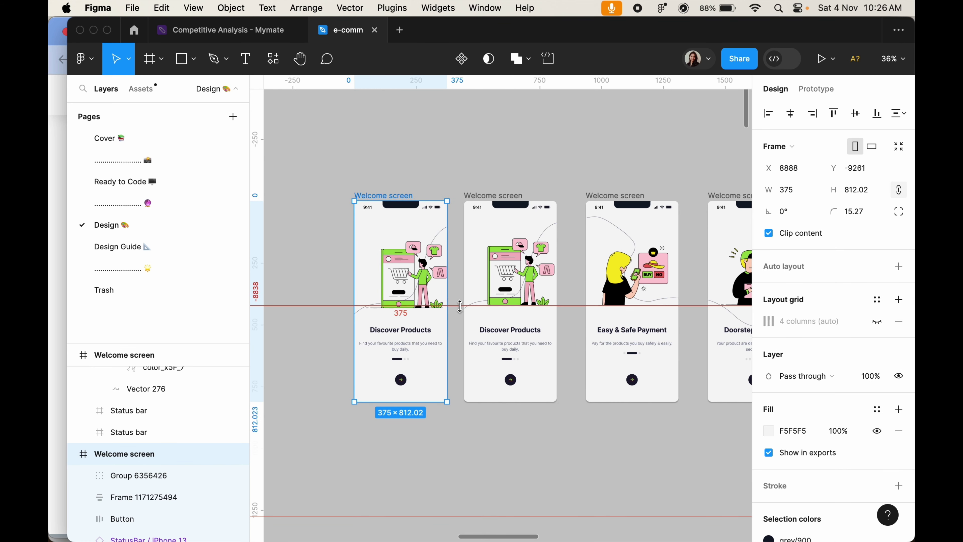
left_click(460, 306)
left_click(393, 195)
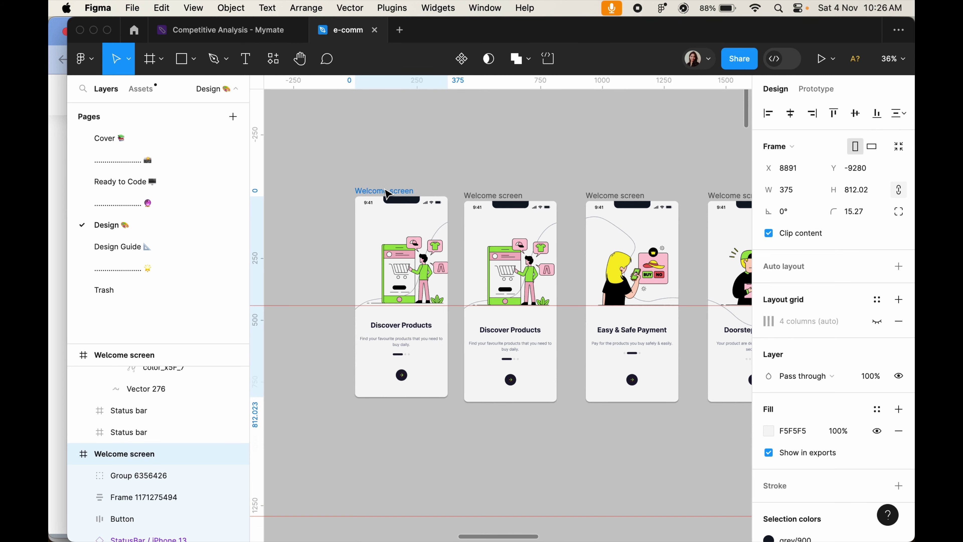
left_click(407, 289)
left_click_drag(406, 289, 406, 288)
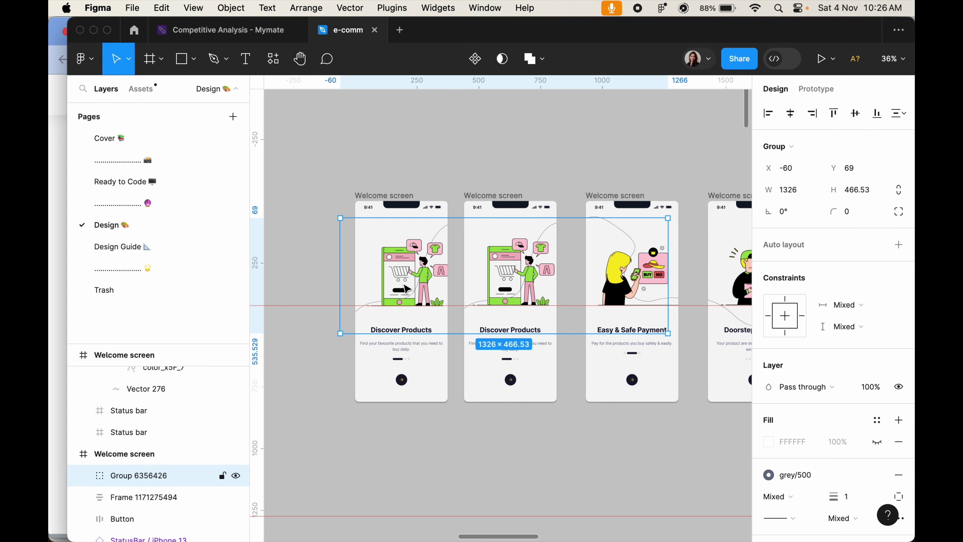
Step: Move the Welcome screen below the top row and duplicate it alongside
left_click(384, 195)
left_click_drag(384, 196, 493, 416)
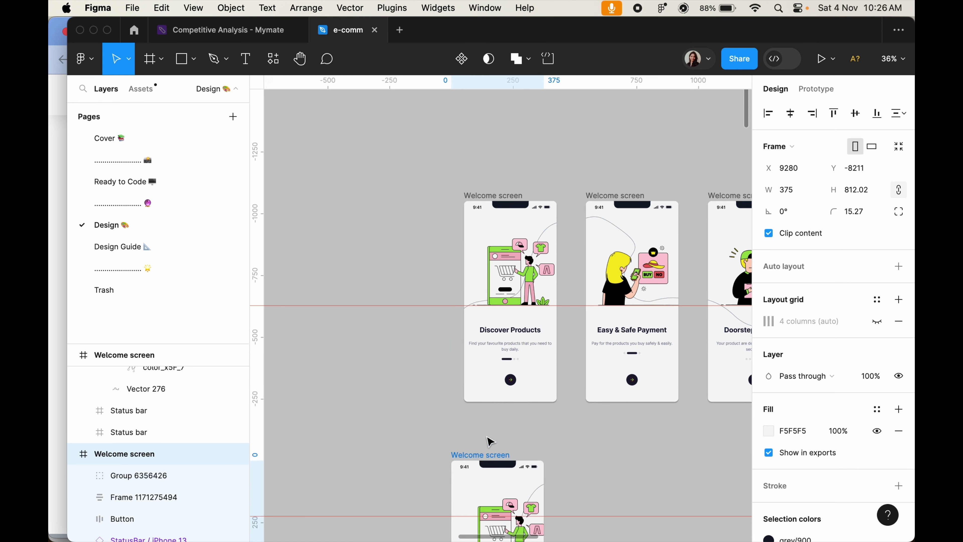
scroll(604, 462, "down", 5)
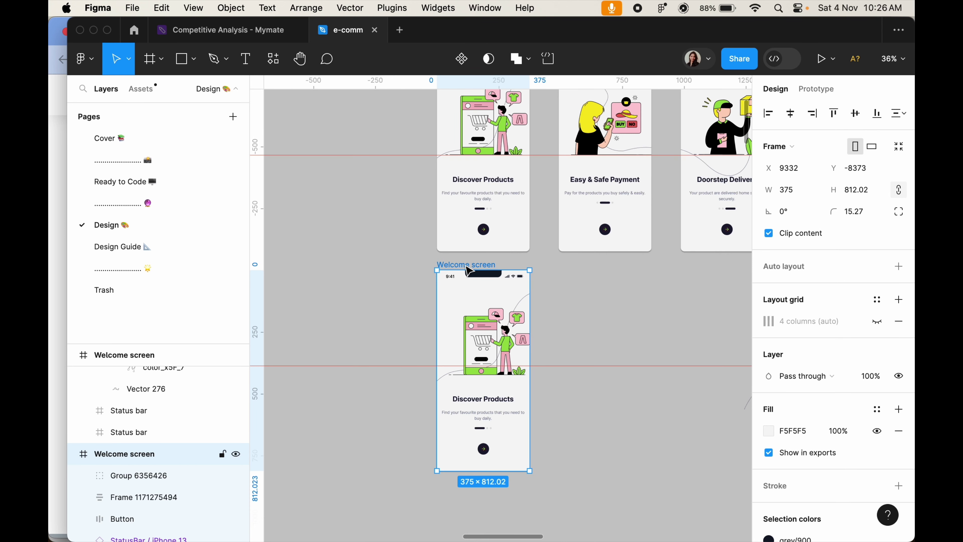
key("ctrl+d")
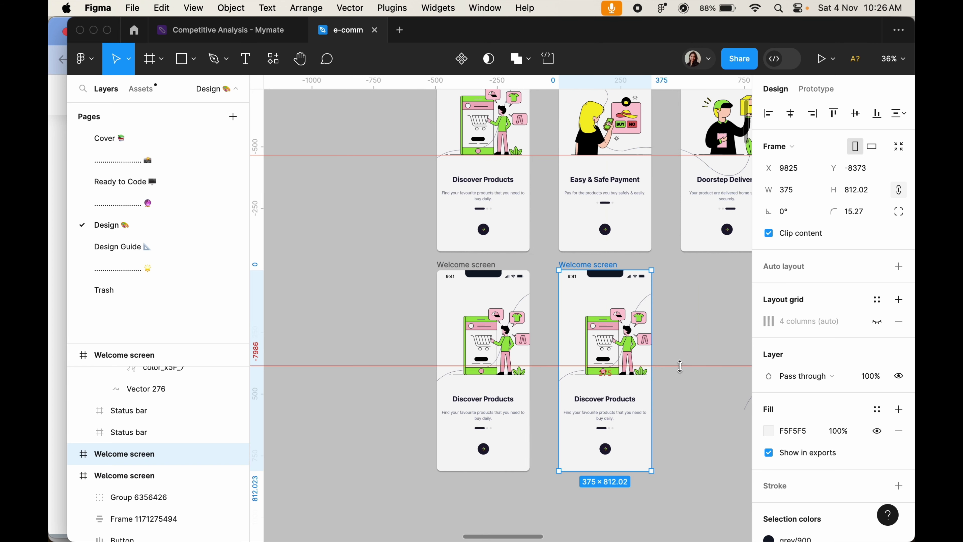
left_click(680, 366)
scroll(683, 369, "right", 3)
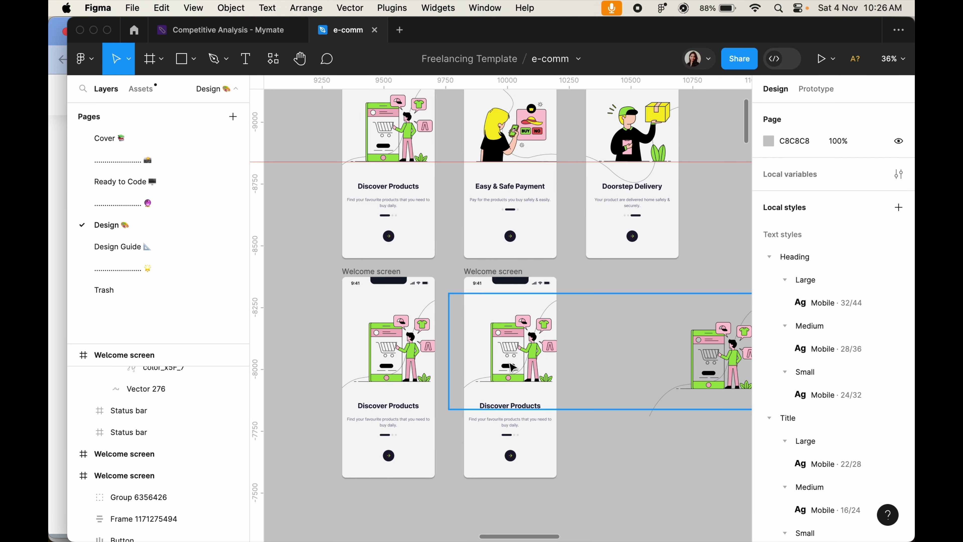
Step: Shift the second screen's illustration strip left to show the payment scene
left_click_drag(539, 368, 513, 367)
key("shift+Left")
key("shift+Left")
key("shift+Left")
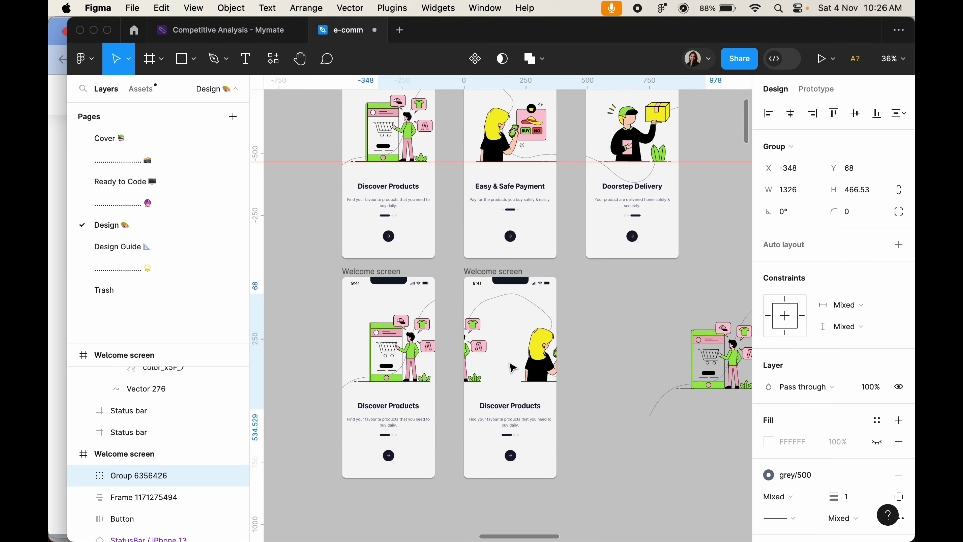
key("shift+Left")
key("shift+Left")
key("shift+Left")
key("shift+Left")
key("shift+Left")
key("shift+Left")
key("shift+Left")
key("shift+Left")
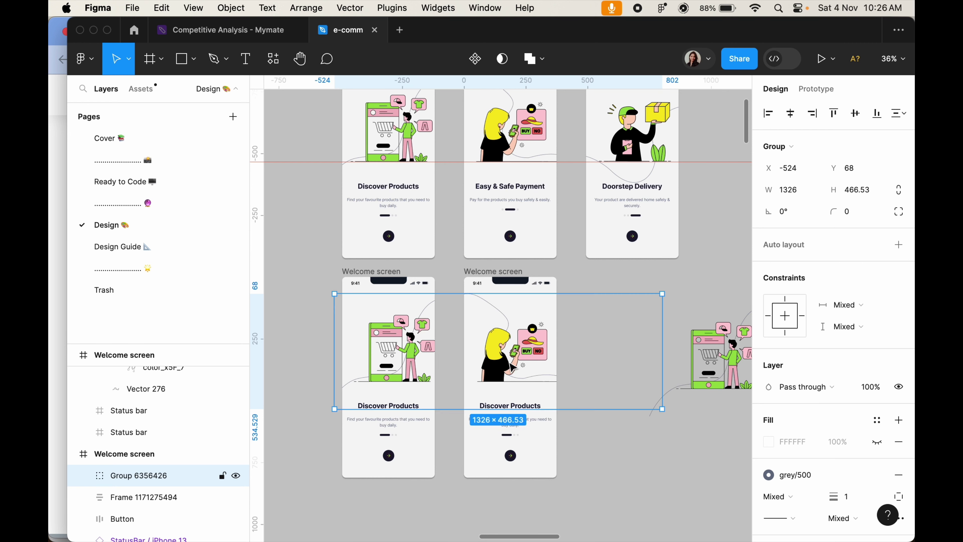
key("ctrl+x")
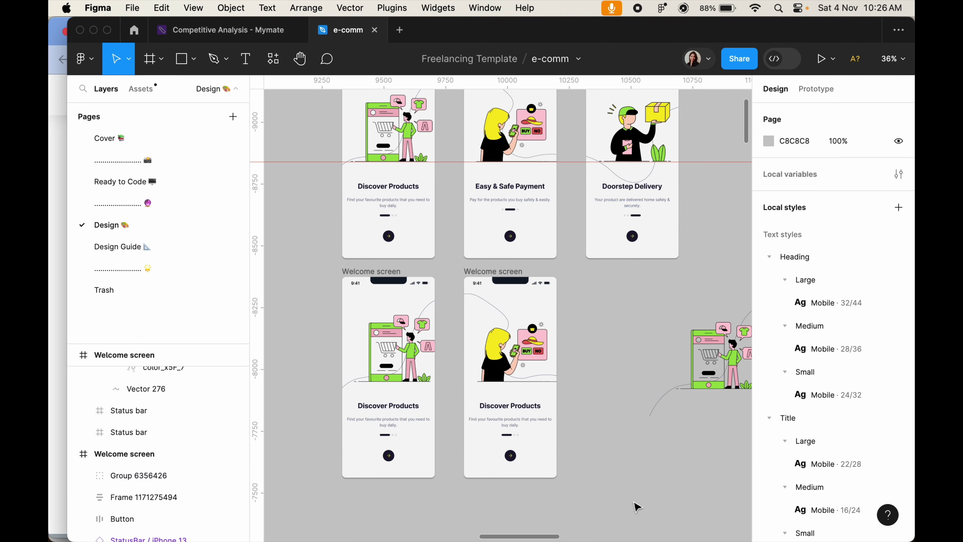
key("ctrl+v")
left_click_drag(607, 376, 693, 243)
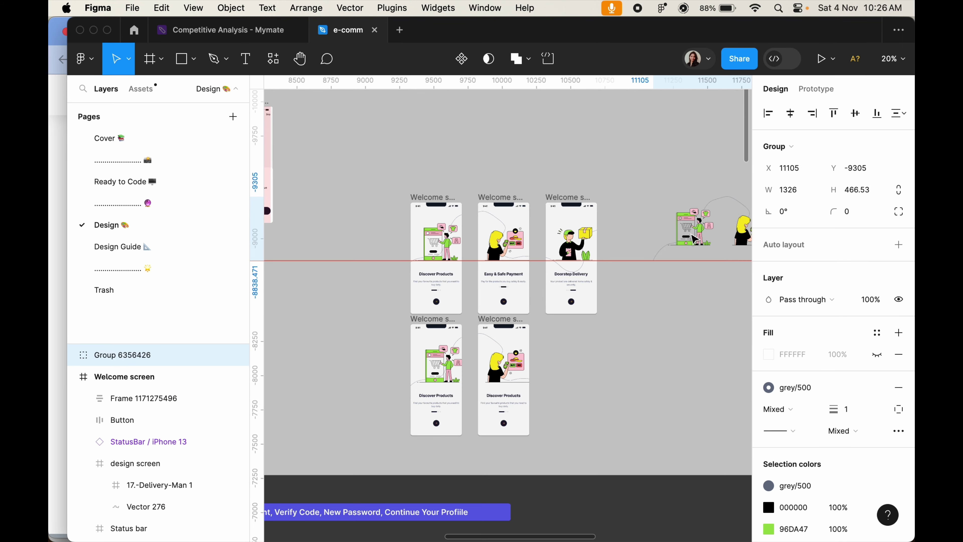
left_click(607, 403)
scroll(442, 302, "up", 3)
Step: Duplicate the second screen into a third slot and shift its illustrations to the delivery scene
left_click_drag(442, 302, 541, 303)
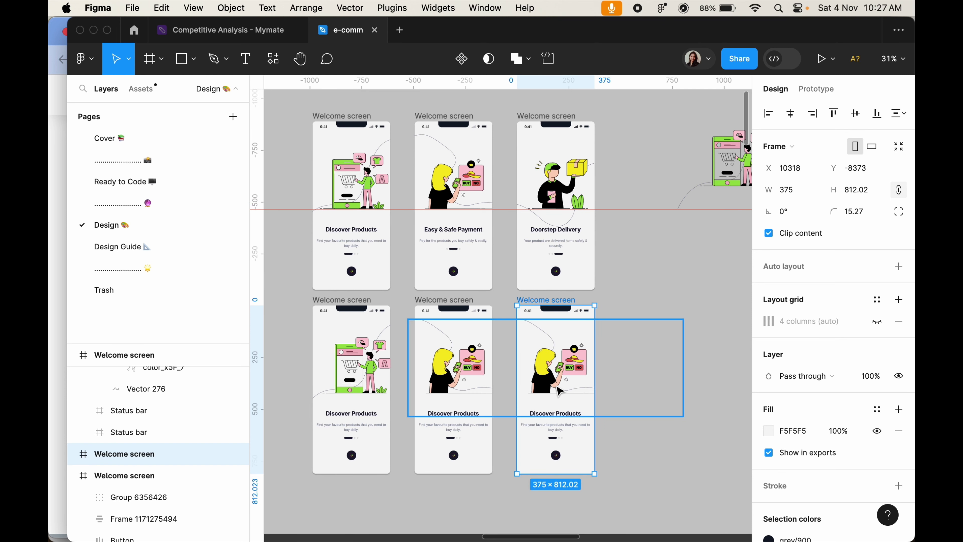
left_click(559, 391)
key("shift+Left")
key("shift+Left")
key("shift+Left")
key("shift+Left")
key("shift+Left")
key("shift+Left")
key("shift+Left")
key("shift+Left")
key("shift+Left")
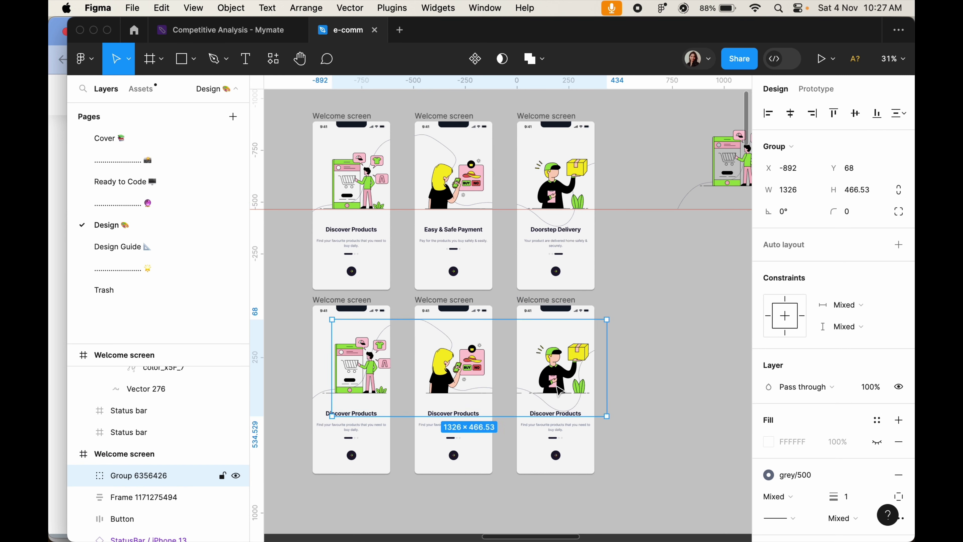
left_click(658, 308)
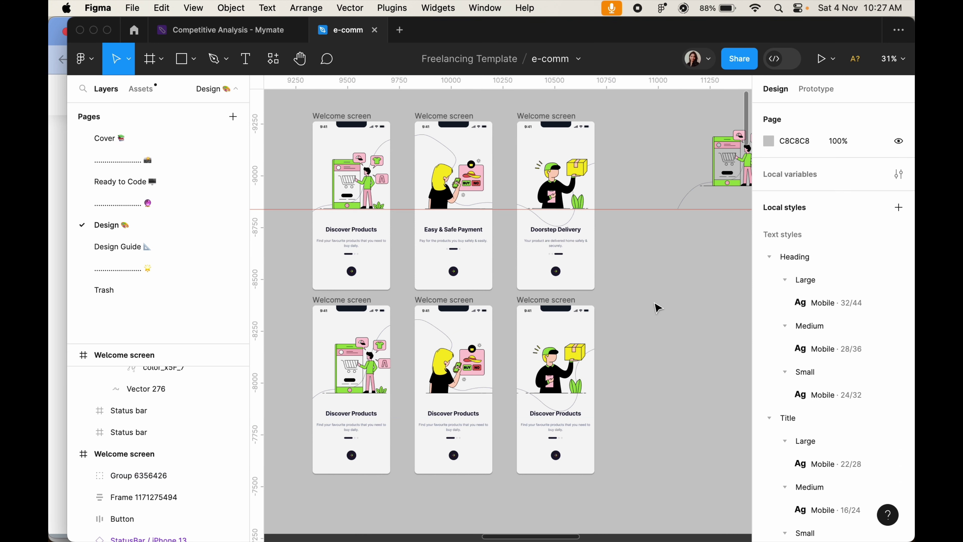
scroll(658, 307, "down", 3)
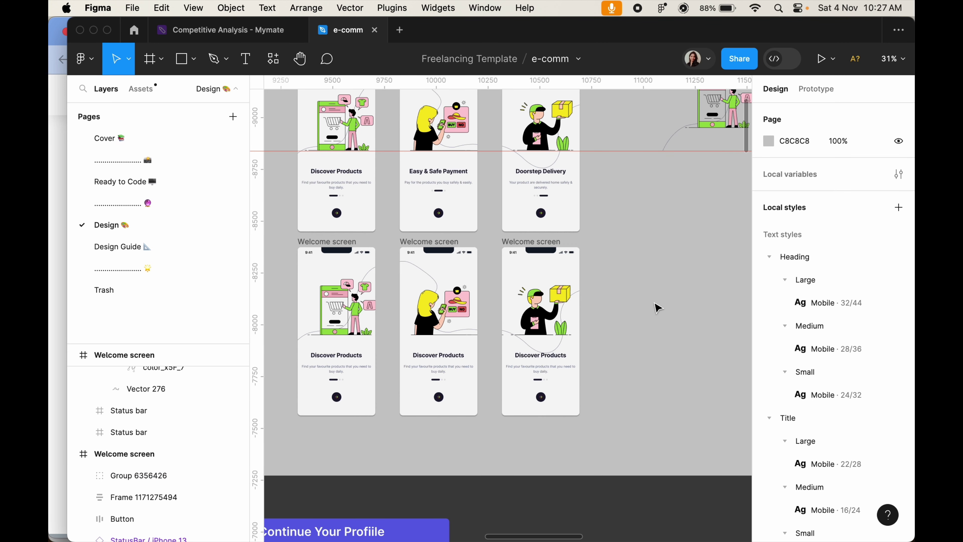
left_click(347, 242)
Step: Switch to Prototype settings with the first lower Welcome screen selected
left_click(627, 266)
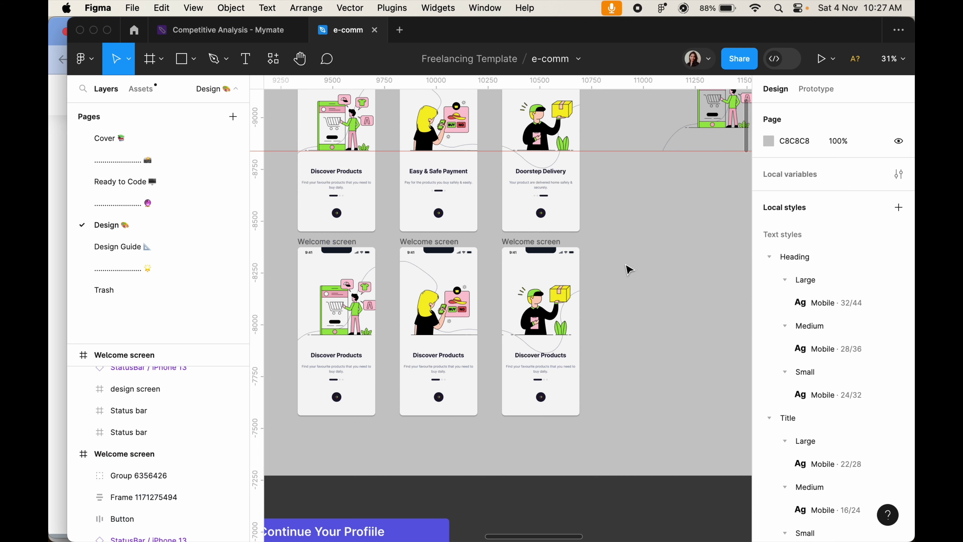
left_click(818, 95)
left_click(326, 245)
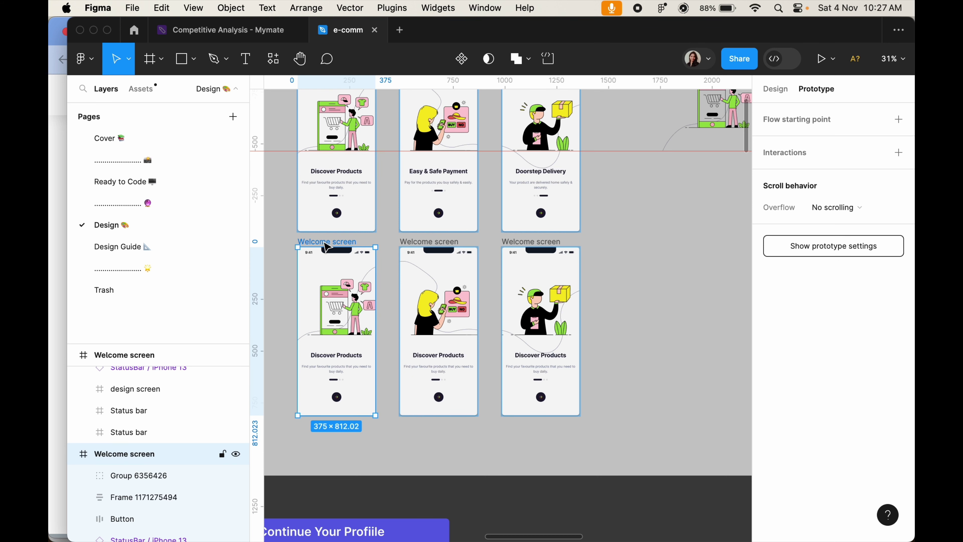
scroll(478, 388, "up", 5)
scroll(477, 319, "up", 5)
Step: Change the first drag transition's easing from Linear to Bouncy (800ms)
left_click(478, 305)
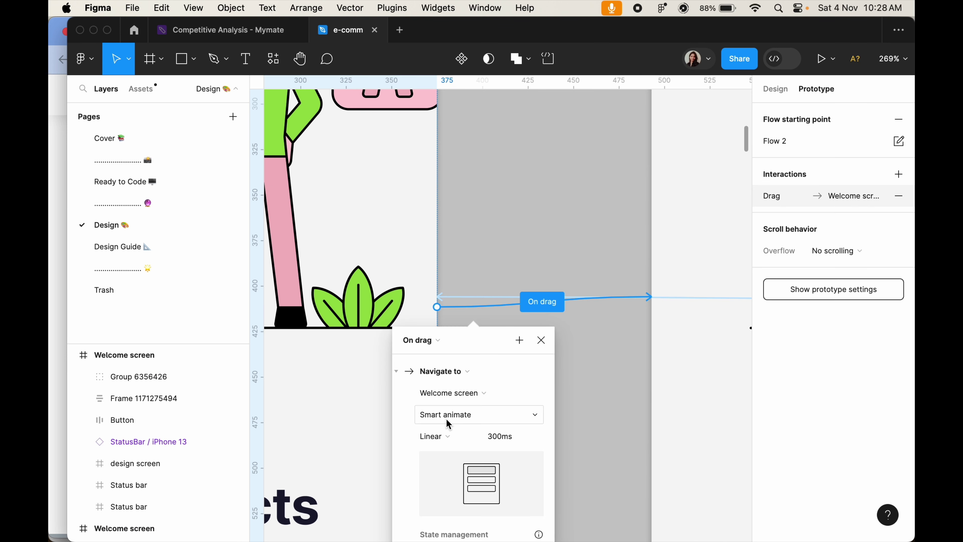
left_click(457, 432)
scroll(457, 452, "down", 3)
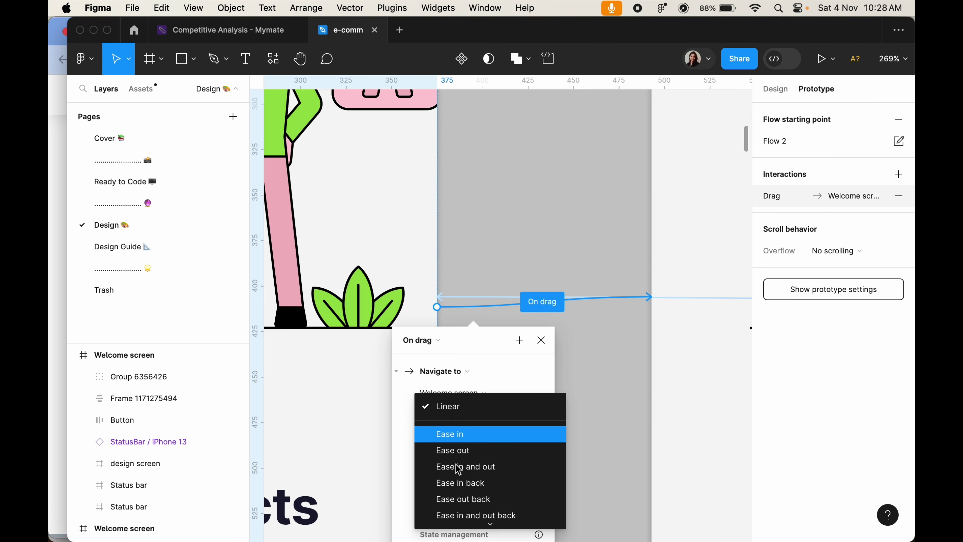
scroll(458, 470, "down", 3)
scroll(458, 470, "down", 2)
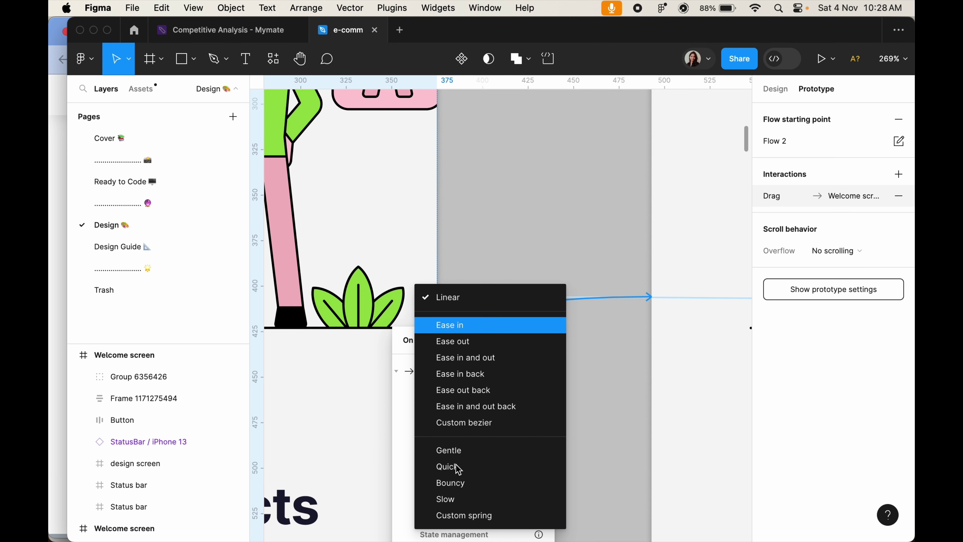
left_click(459, 485)
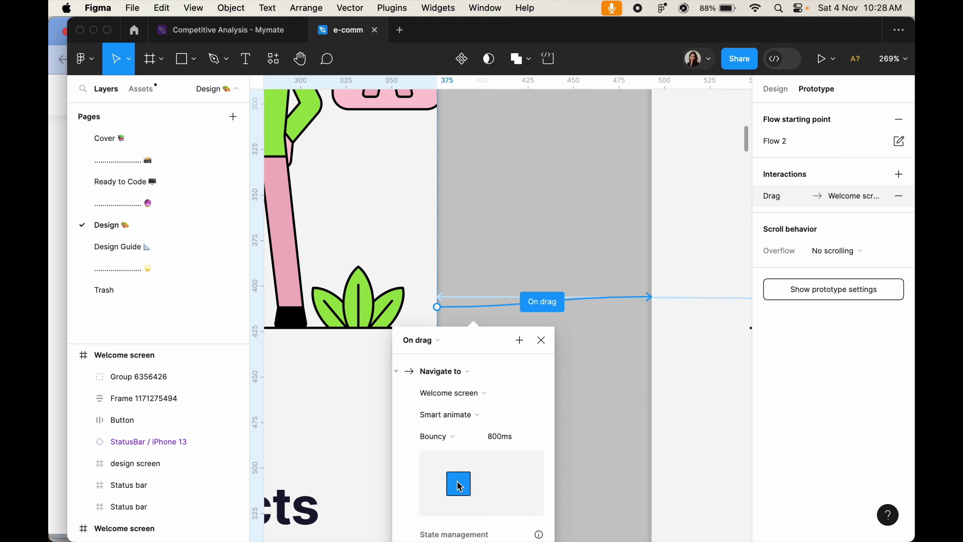
scroll(572, 306, "down", 5)
key("Escape")
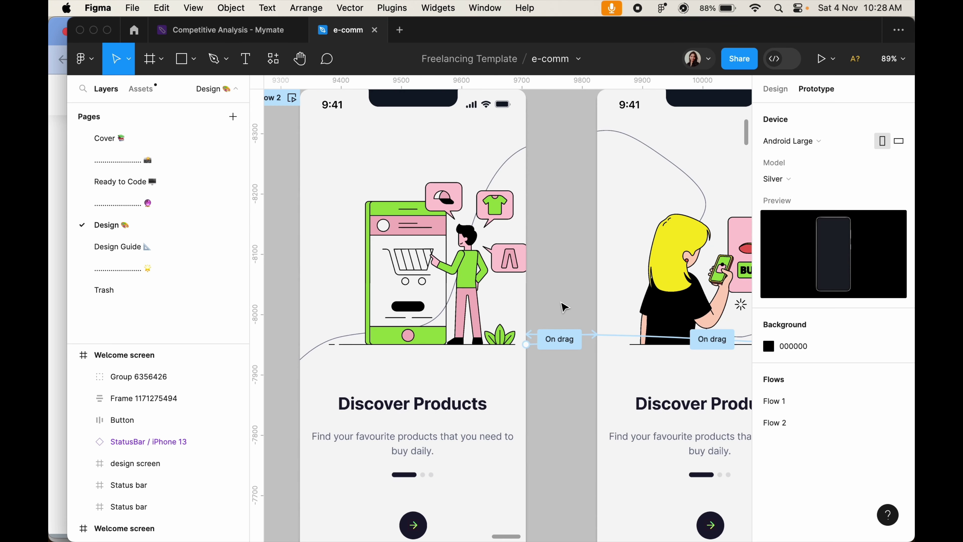
Step: Briefly preview Flow 2, then recheck the first drag interaction
scroll(563, 306, "up", 3)
left_click(360, 194)
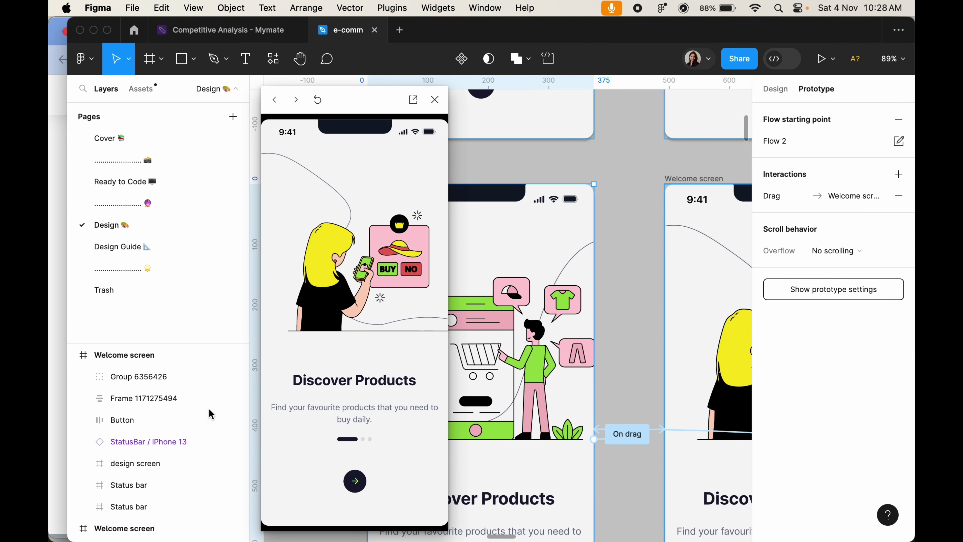
left_click(435, 100)
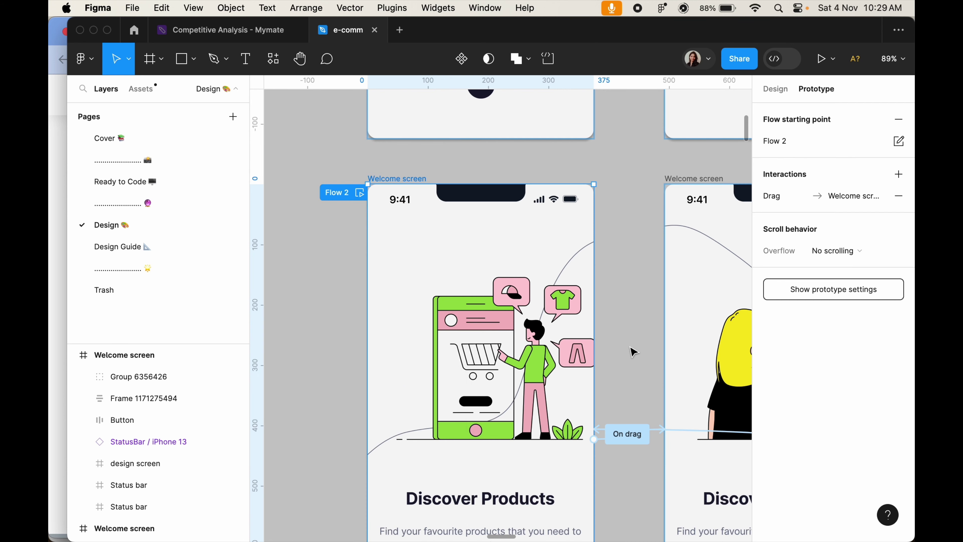
left_click(605, 438)
left_click(628, 340)
scroll(628, 340, "right", 5)
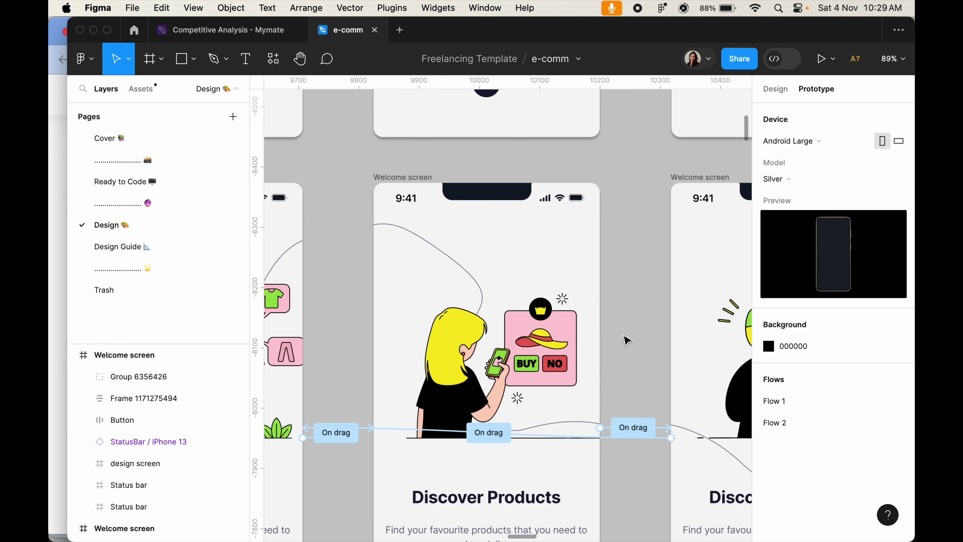
Step: Set the second drag transition's easing to Bouncy (800ms) and open the prototype preview
left_click(555, 421)
scroll(535, 505, "down", 10)
scroll(555, 183, "down", 2)
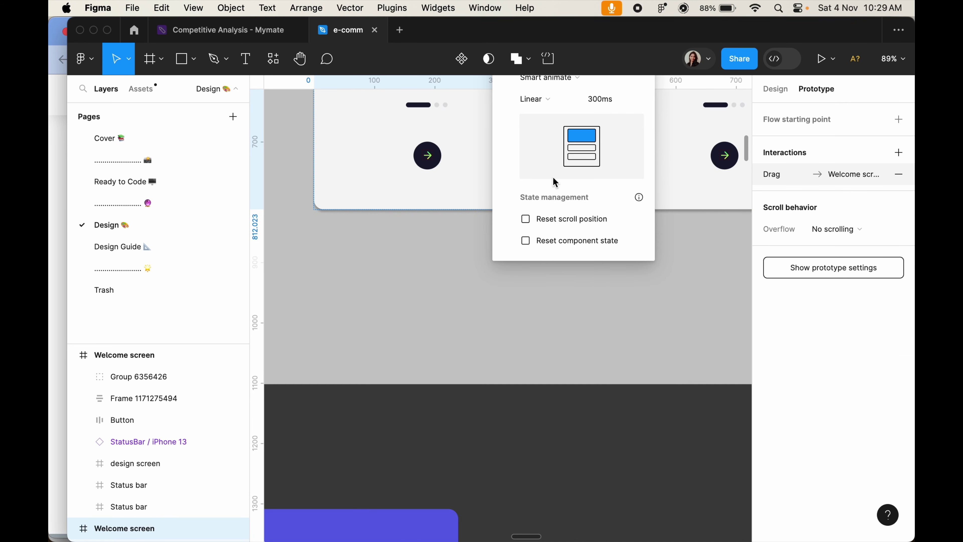
scroll(555, 168, "up", 3)
left_click(553, 169)
left_click(568, 357)
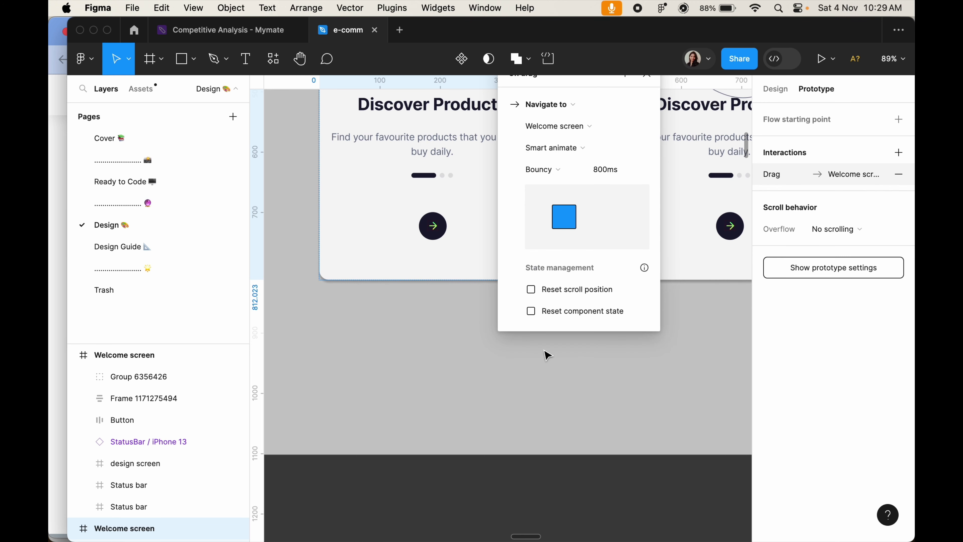
left_click(621, 368)
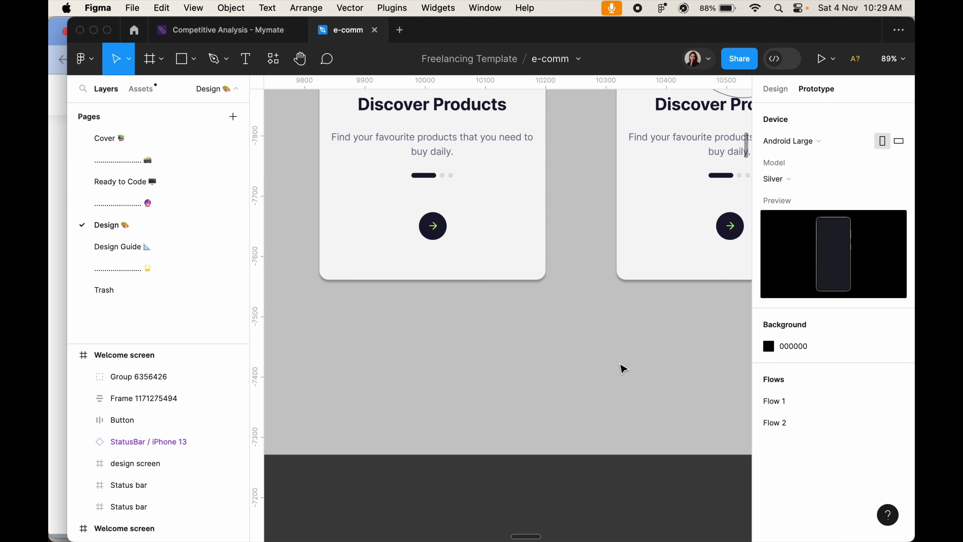
scroll(624, 368, "down", 5)
key("shift+space")
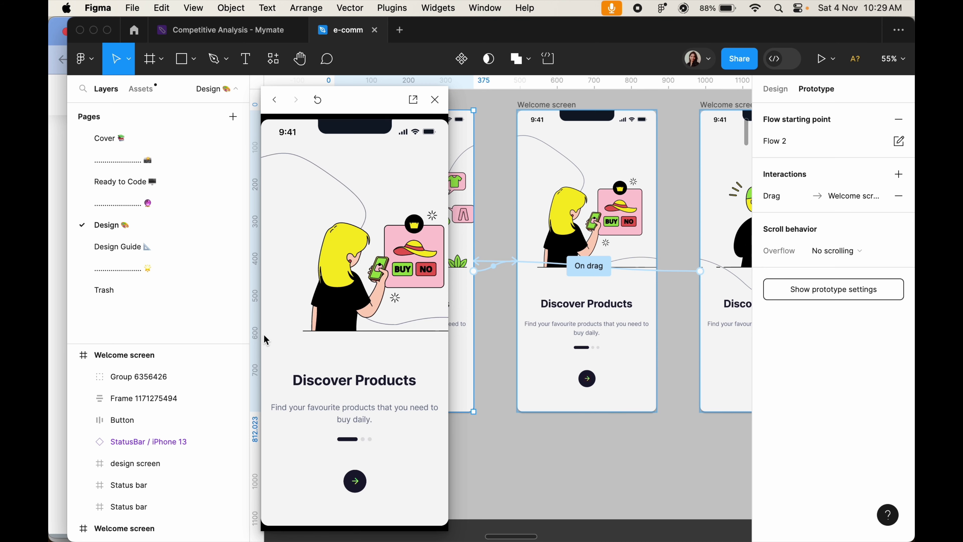
Step: Drag the Flow 2 preview forward to the delivery screen, then close it
left_click_drag(367, 305, 165, 312)
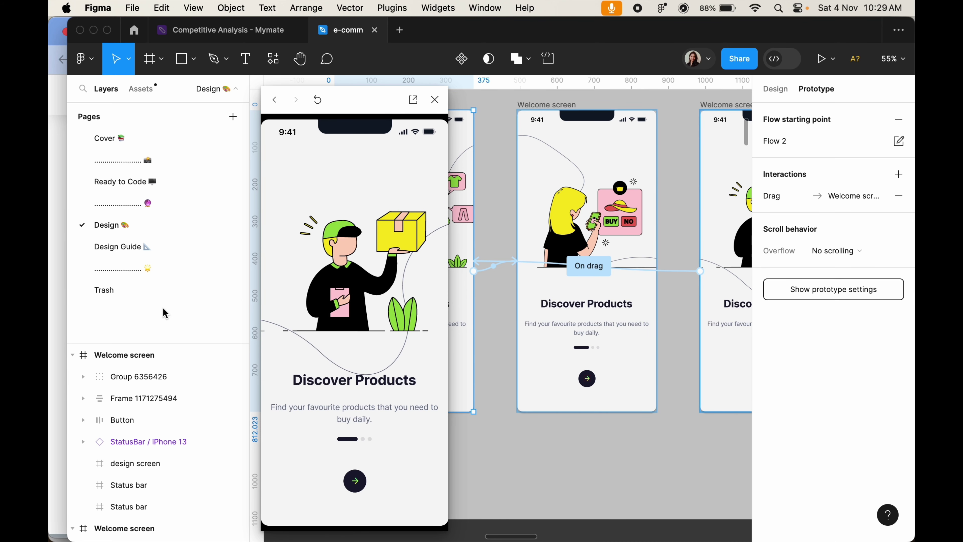
key("Escape")
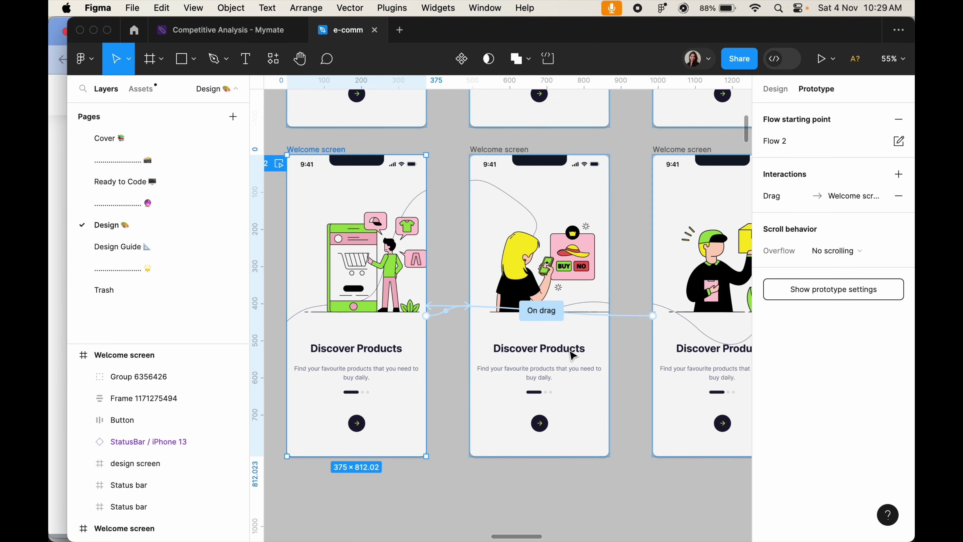
scroll(569, 355, "down", 3)
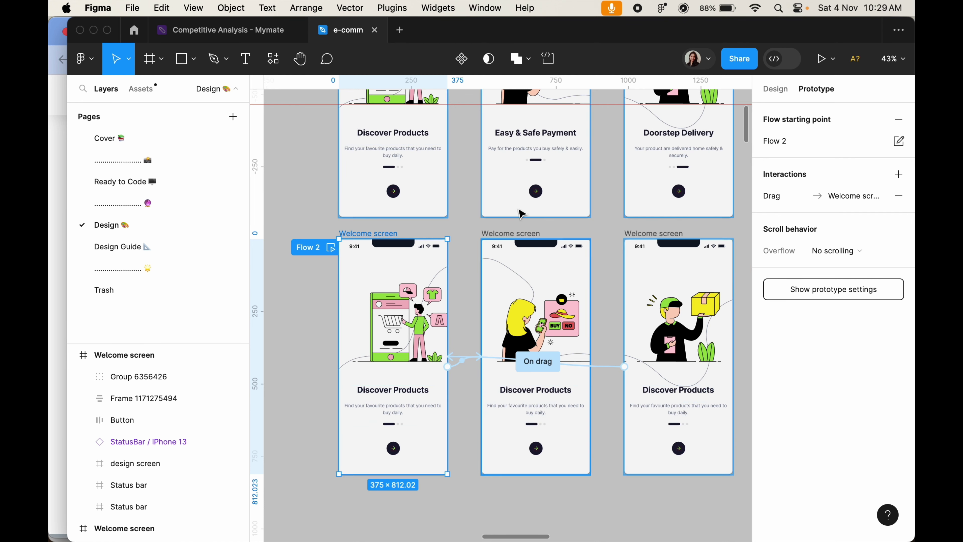
Step: Delete the duplicated Discover Products text block from the third lower screen
left_click(537, 192)
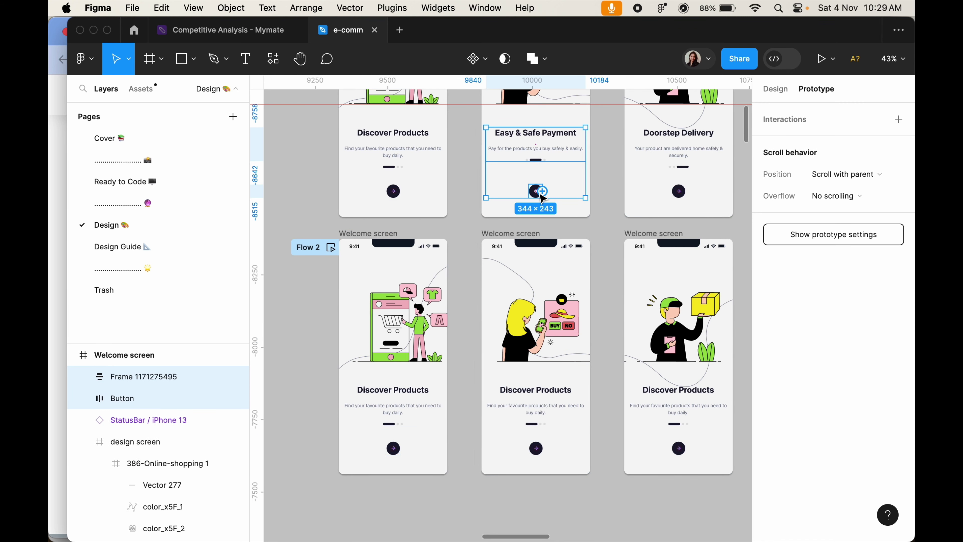
left_click(532, 423)
key("Escape")
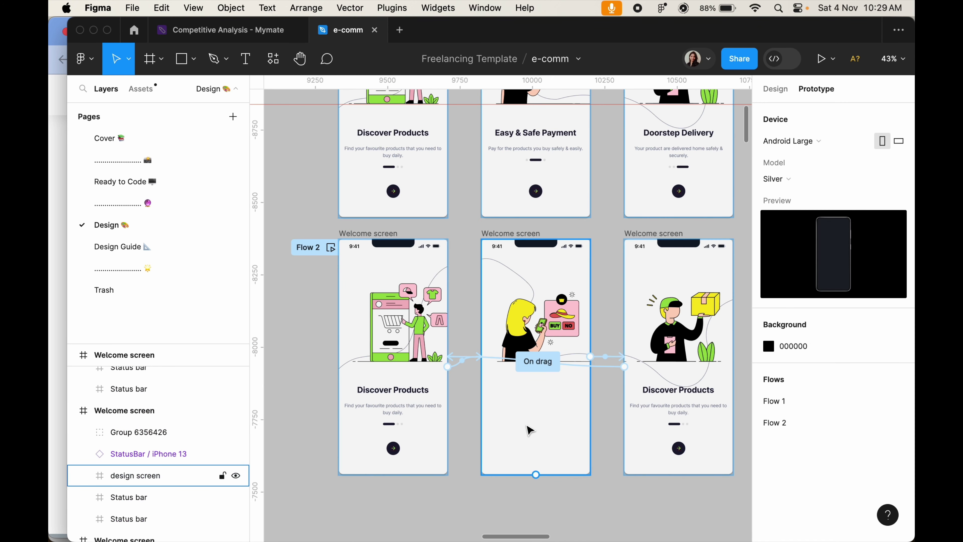
left_click(530, 430)
left_click(665, 413)
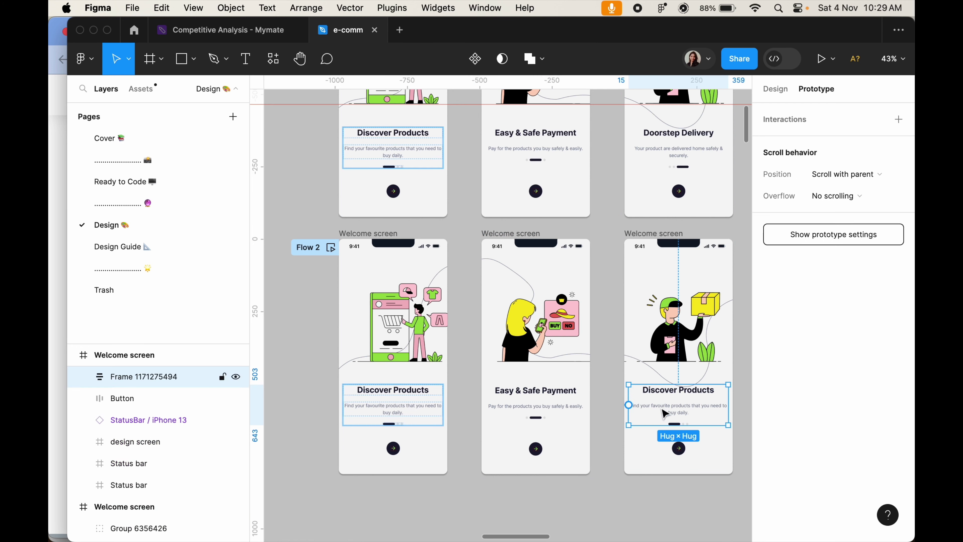
key("Delete")
Step: Copy the Doorstep Delivery text and button into the third lower screen, then preview Flow 2
left_click(678, 150)
left_click(681, 194, "shift")
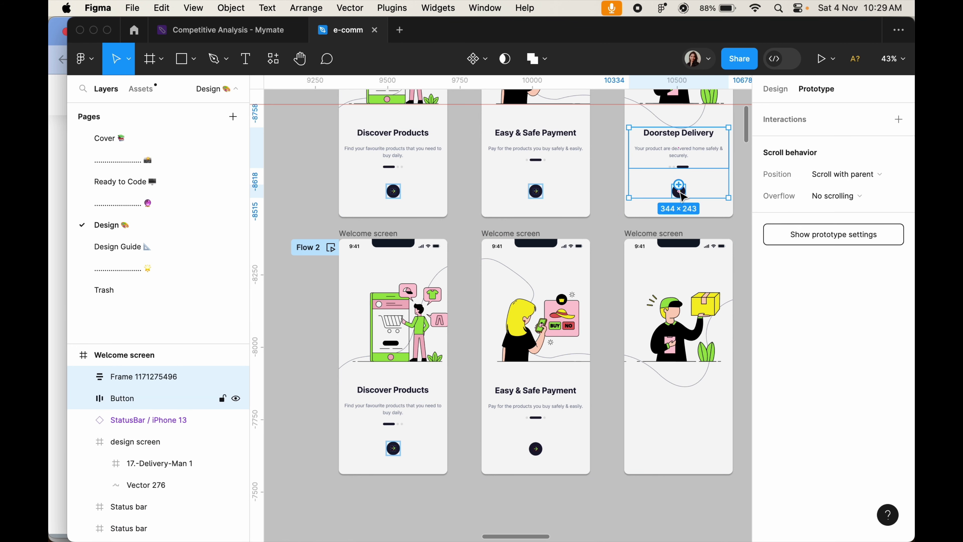
key("super+c")
left_click(654, 233)
key("super+v")
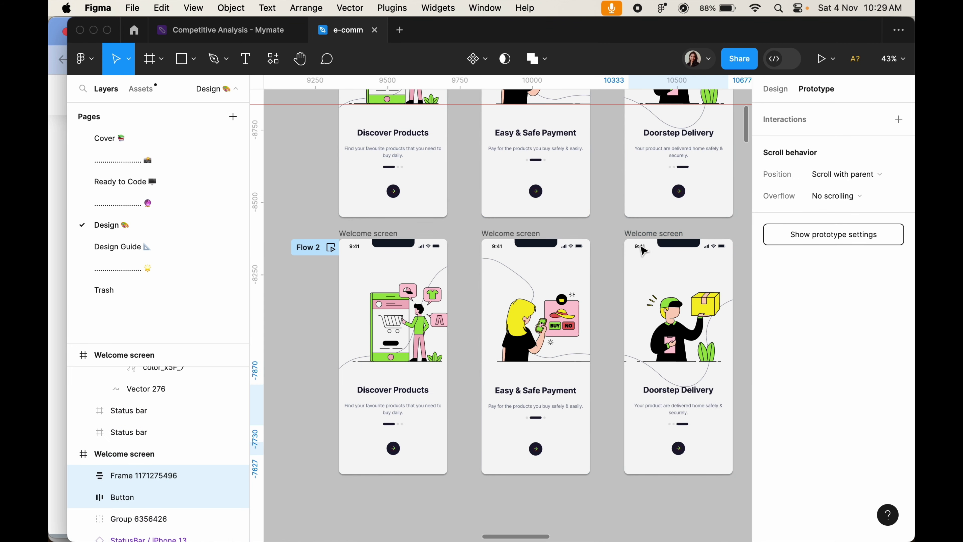
left_click(331, 247)
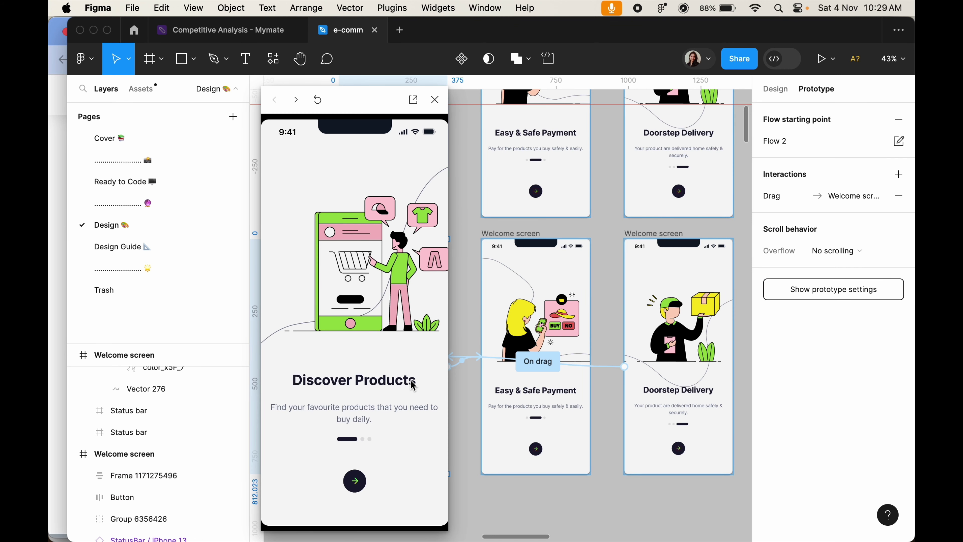
Step: Swipe forward and back through the Flow 2 screens, then close the preview
left_click_drag(414, 385, 211, 333)
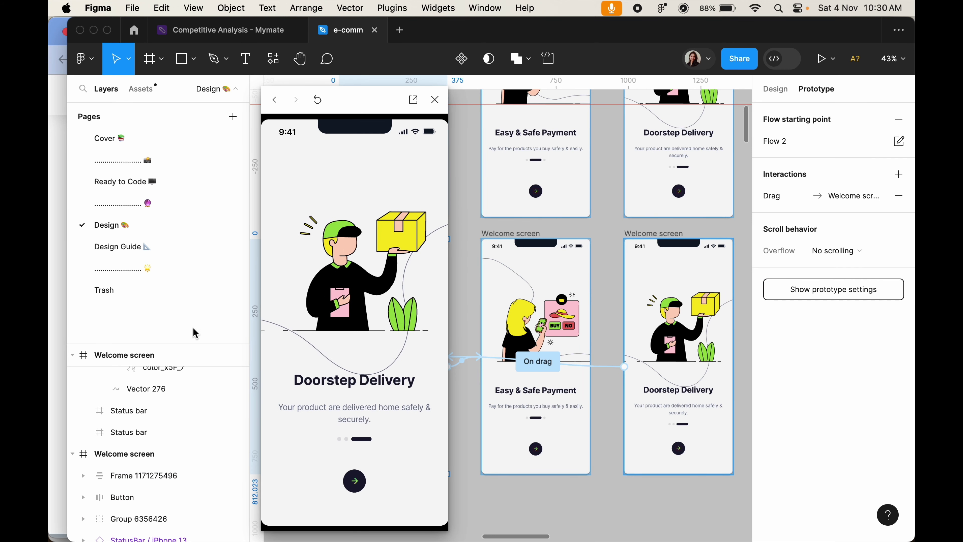
left_click_drag(350, 290, 217, 276)
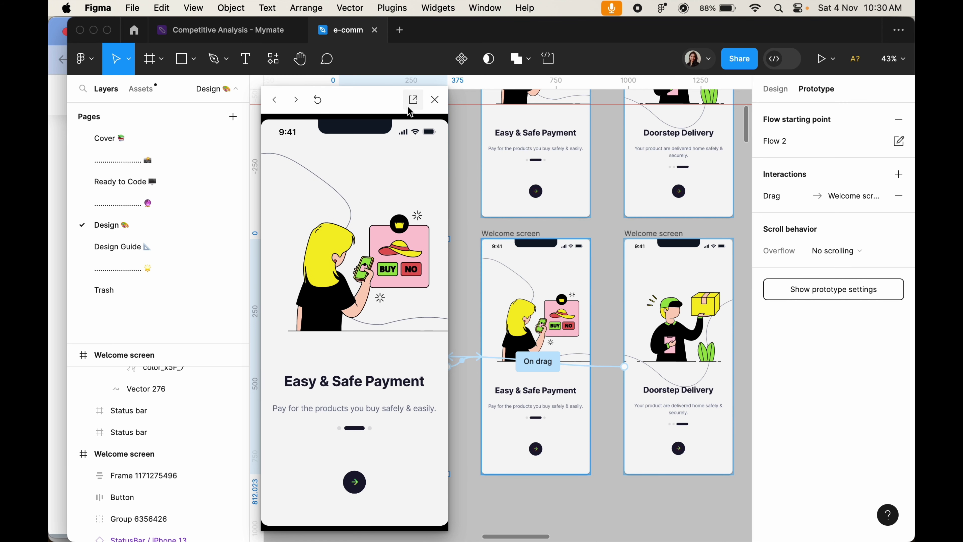
left_click(436, 100)
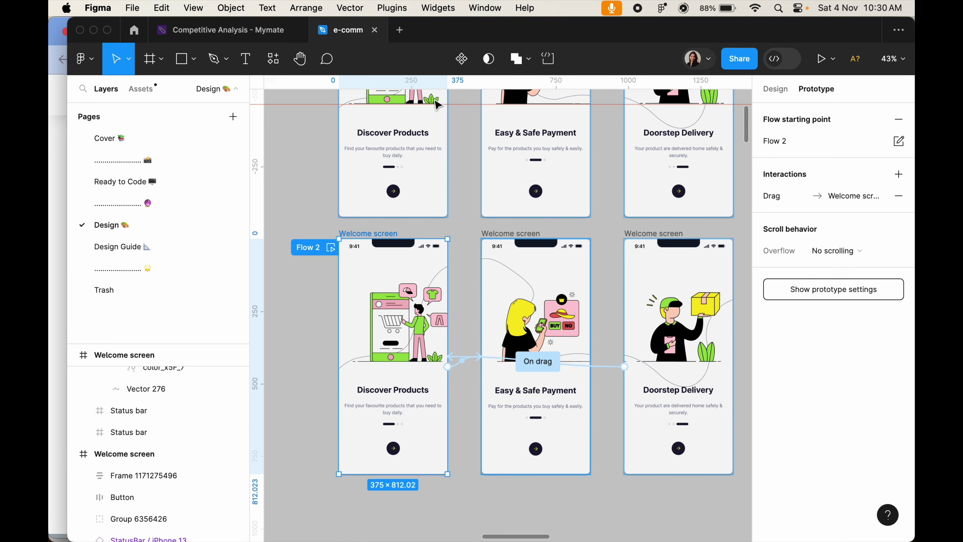
Step: Select the Payment, Delivery and Discover Products text blocks together to compare their size properties
double_click(538, 414)
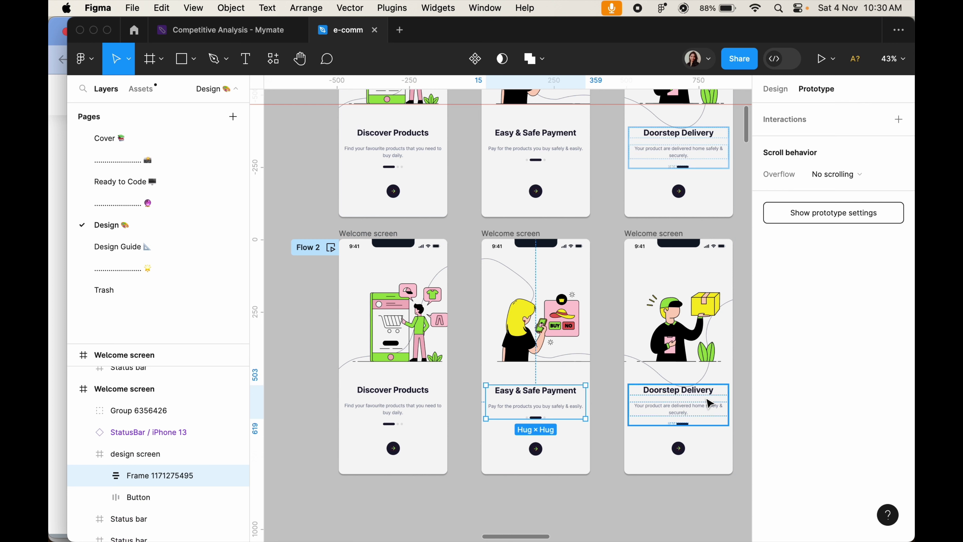
left_click(670, 412, "shift")
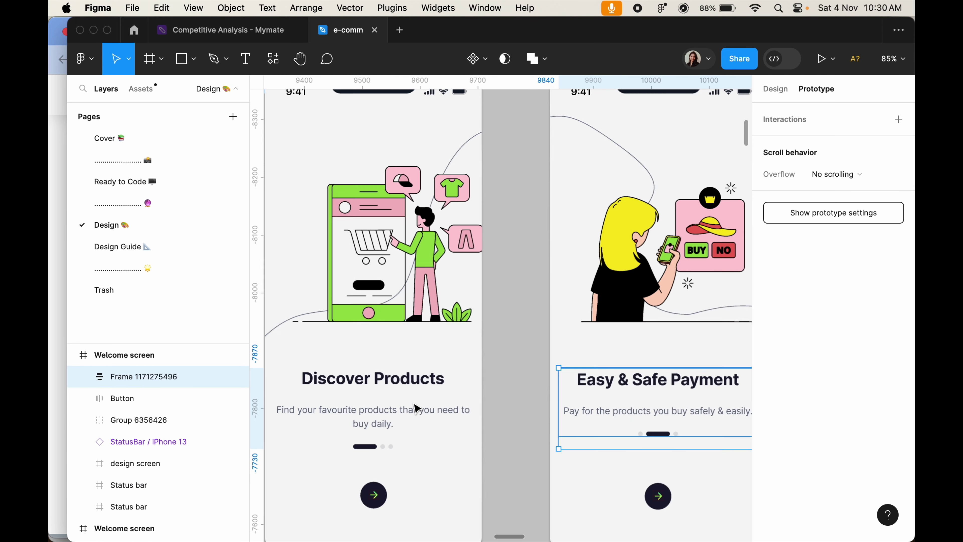
scroll(413, 404, "up", 5)
left_click(770, 90)
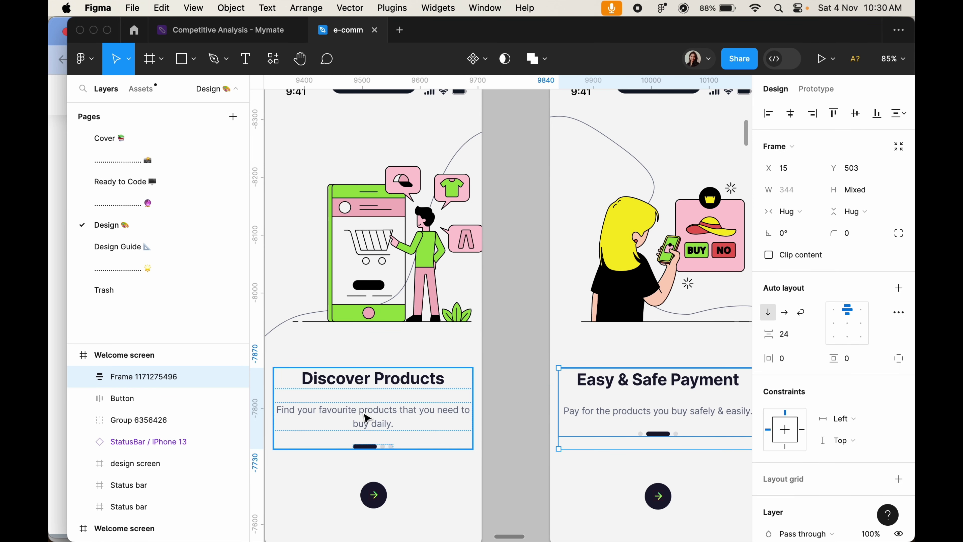
left_click(367, 418, "shift")
scroll(632, 421, "right", 5)
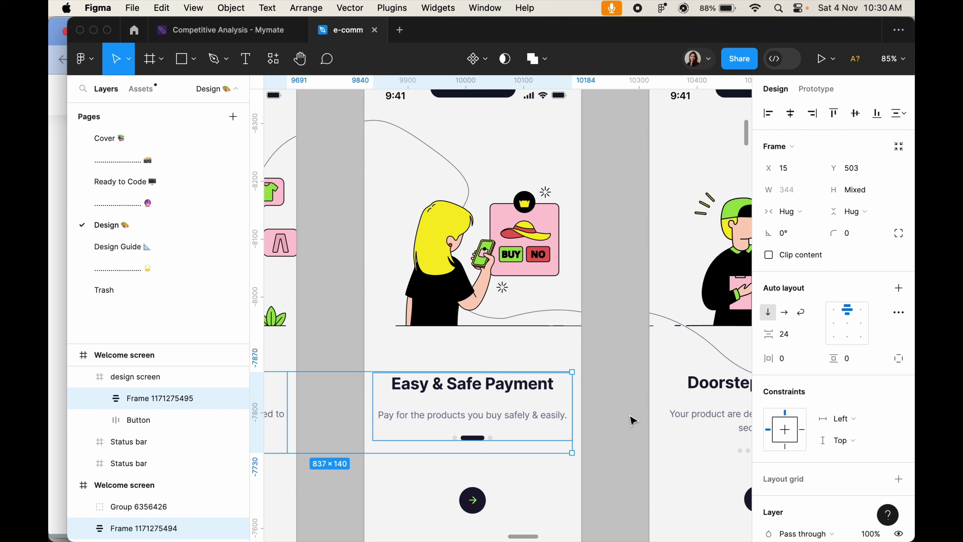
scroll(486, 423, "left", 3)
scroll(486, 424, "left", 3)
left_click(463, 460)
scroll(464, 460, "left", 2)
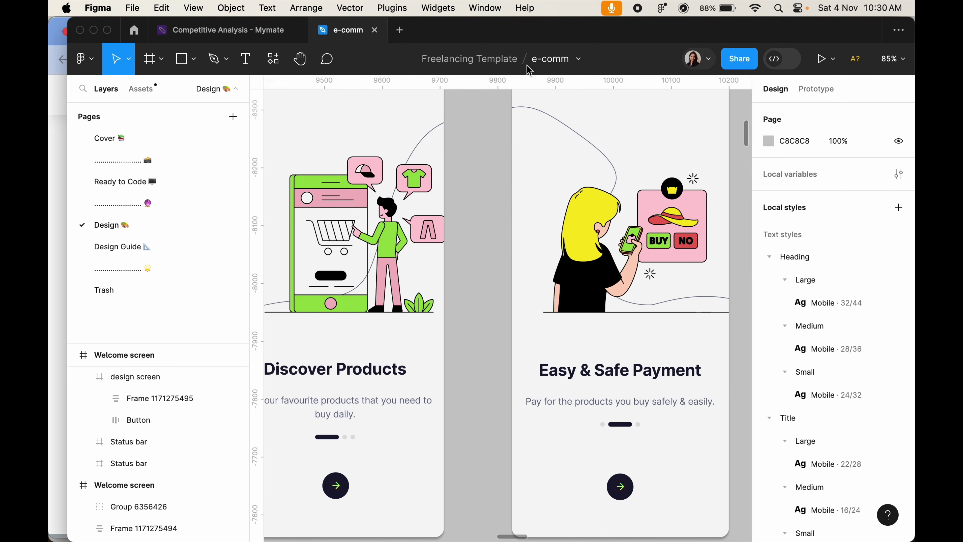
Step: Drag a guide level with the Discover Products page dots and shrink the payment text block to it
left_click_drag(502, 363, 494, 441)
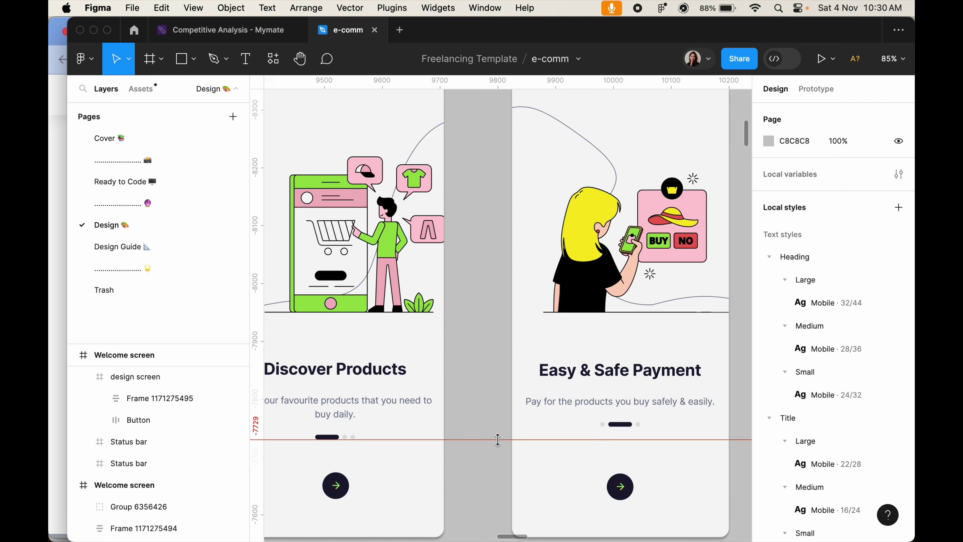
double_click(603, 436)
scroll(603, 440, "up", 3)
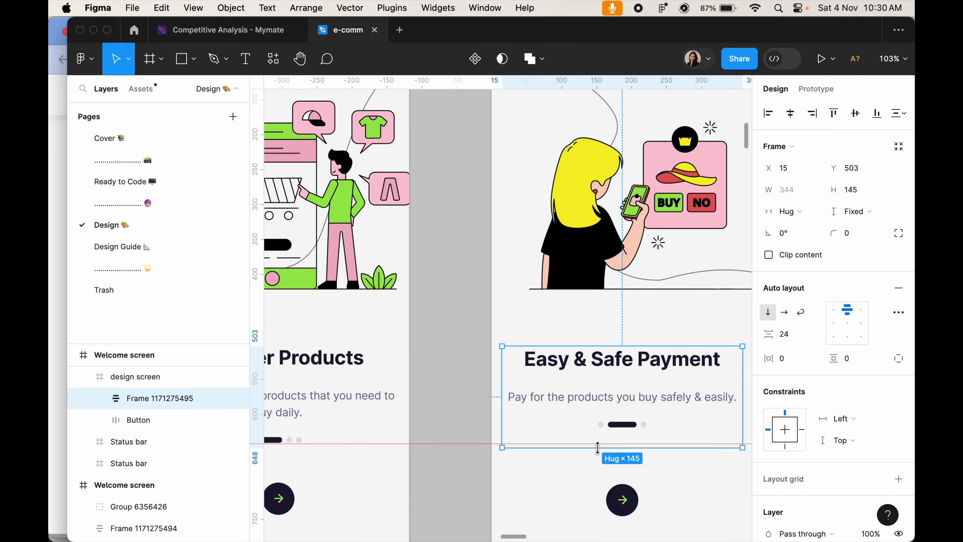
left_click_drag(598, 448, 599, 444)
Step: Group the Easy & Safe Payment heading and body text with Cmd+G
left_click(597, 407)
left_click(649, 363, "shift")
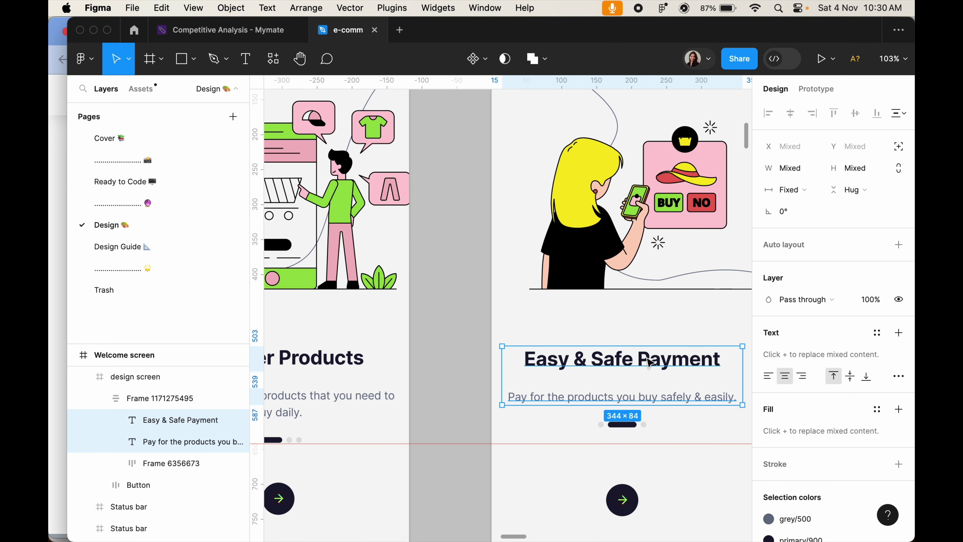
key("super+g")
key("Escape")
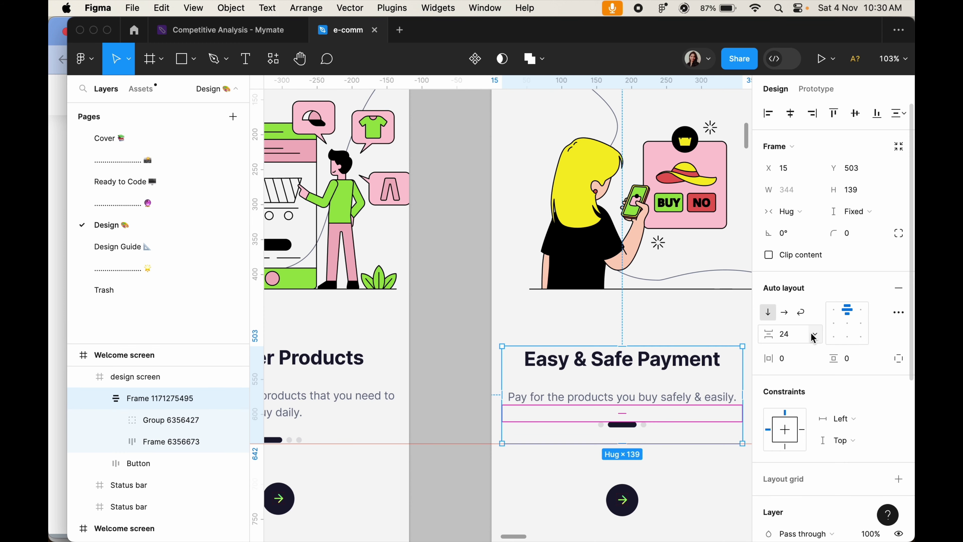
scroll(664, 376, "right", 5)
scroll(664, 375, "right", 1)
Step: Group the Doorstep Delivery heading and body text with Cmd+G
left_click(658, 365)
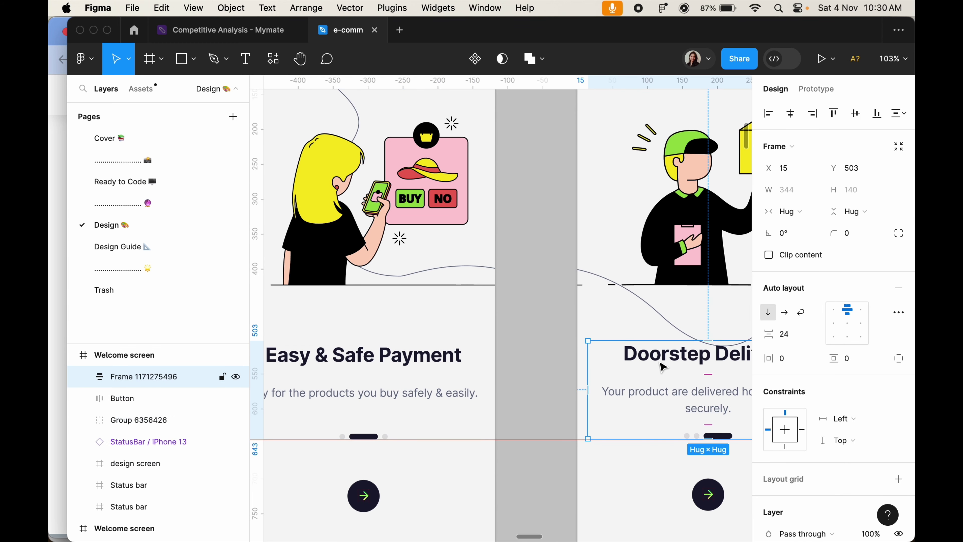
left_click(662, 400, "shift")
key("super+g")
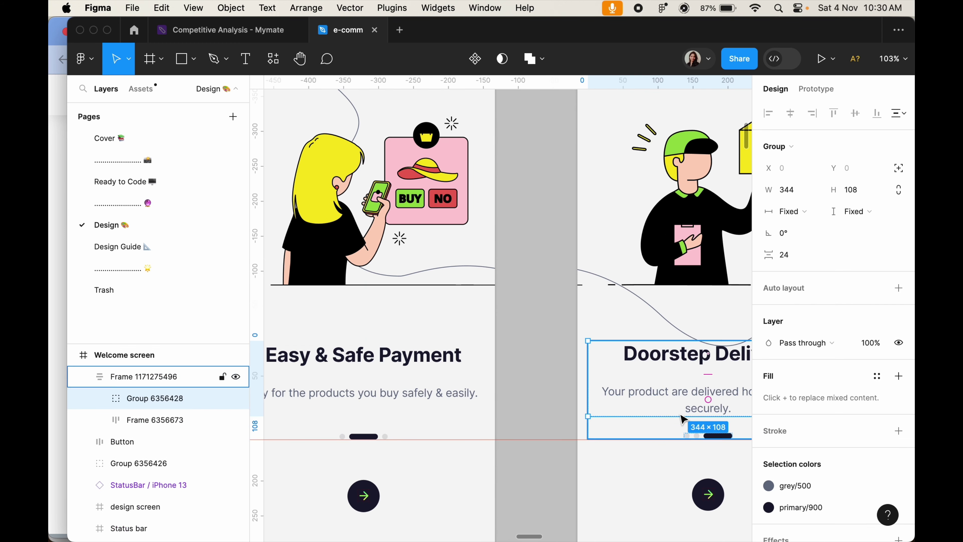
key("Escape")
scroll(630, 450, "right", 2)
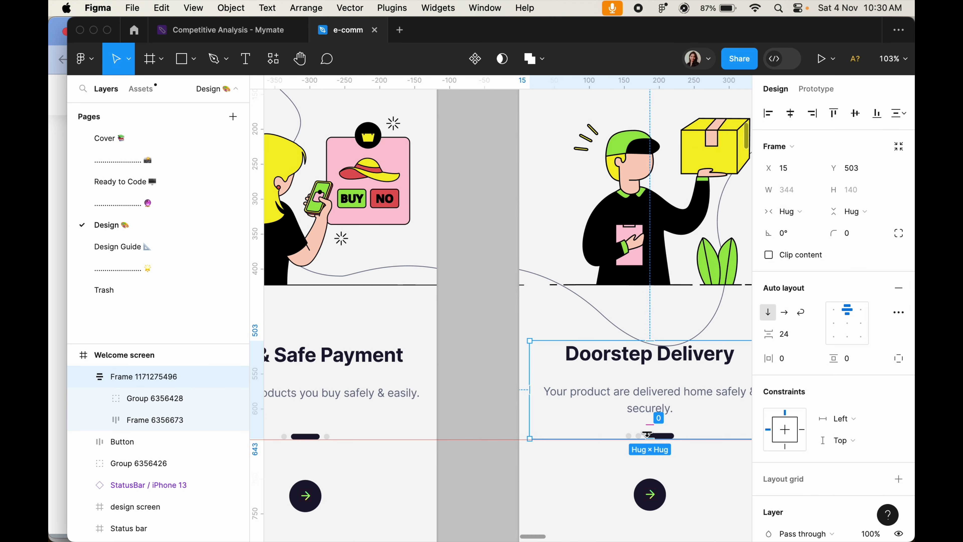
scroll(611, 462, "right", 2)
Step: Set the Doorstep Delivery text block's auto layout spacing to Auto
left_click(812, 334)
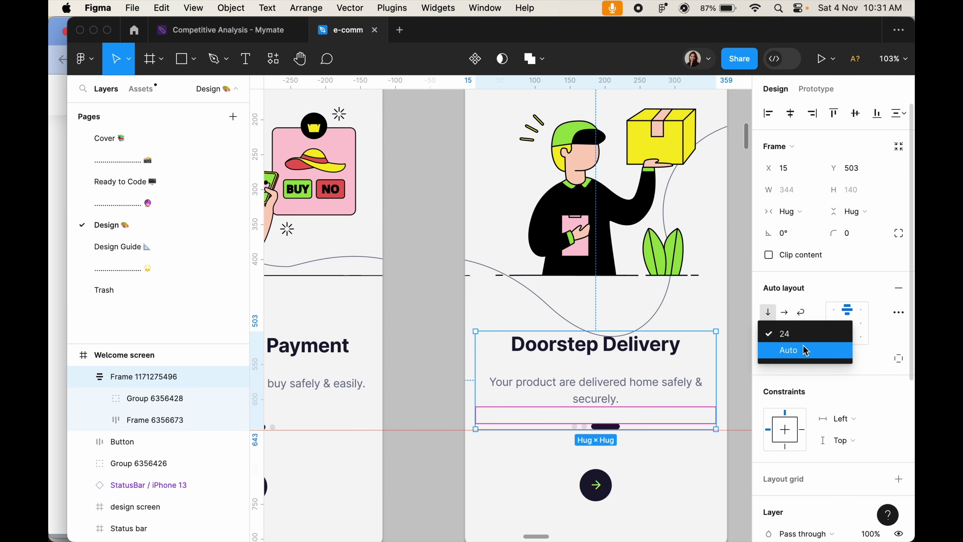
left_click(799, 349)
left_click(443, 348)
scroll(443, 349, "down", 5)
scroll(443, 350, "left", 4)
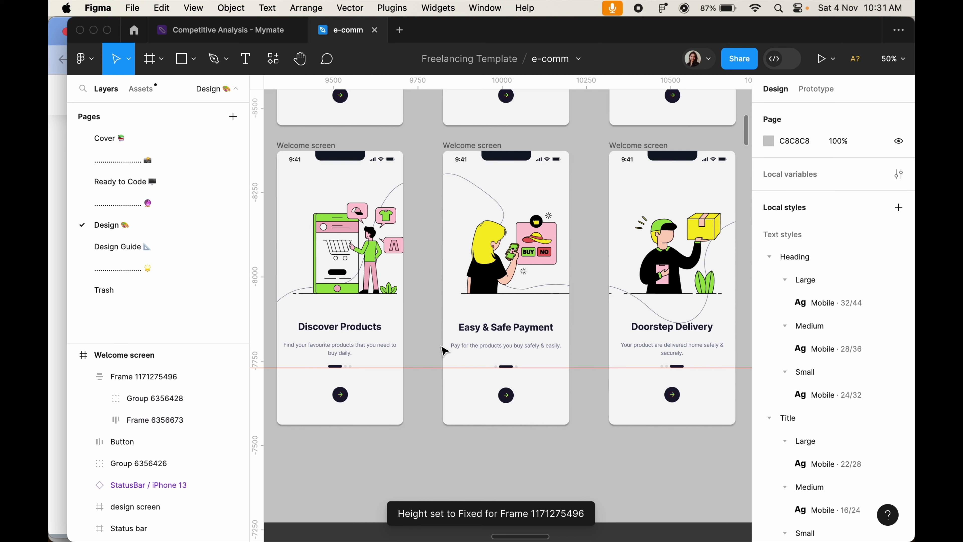
Step: Play the Flow 2 prototype and swipe between Discover Products, Easy & Safe Payment and Doorstep Delivery
scroll(443, 351, "left", 1)
scroll(338, 239, "left", 4)
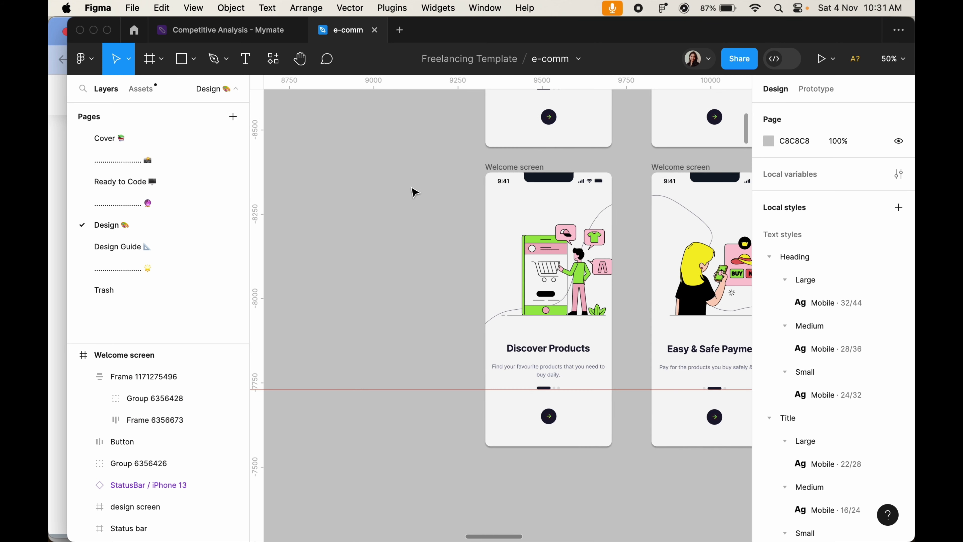
left_click(824, 93)
left_click(478, 181)
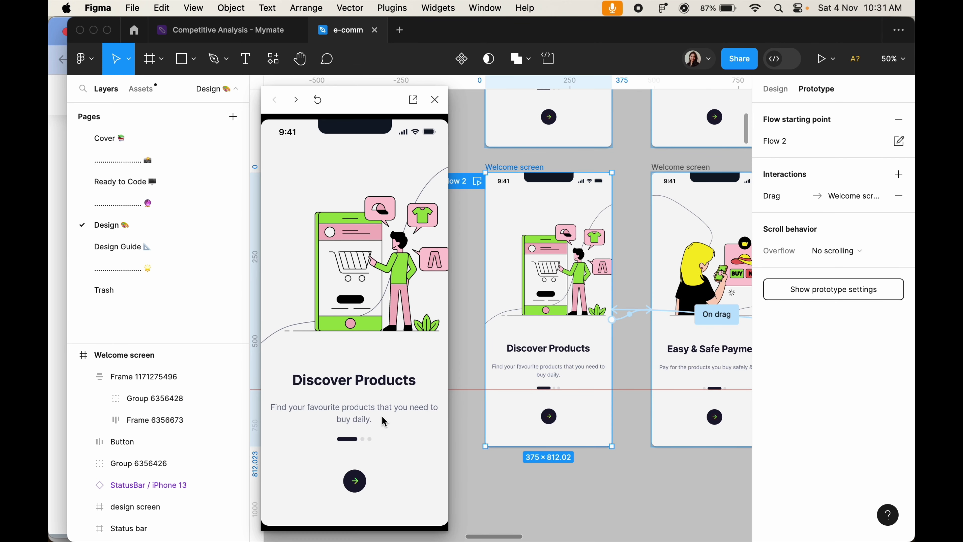
left_click_drag(384, 422, 243, 424)
mouse_move(380, 355)
left_mouse_down()
mouse_move(287, 348)
mouse_move(425, 350)
left_mouse_up()
left_click_drag(385, 377, 322, 377)
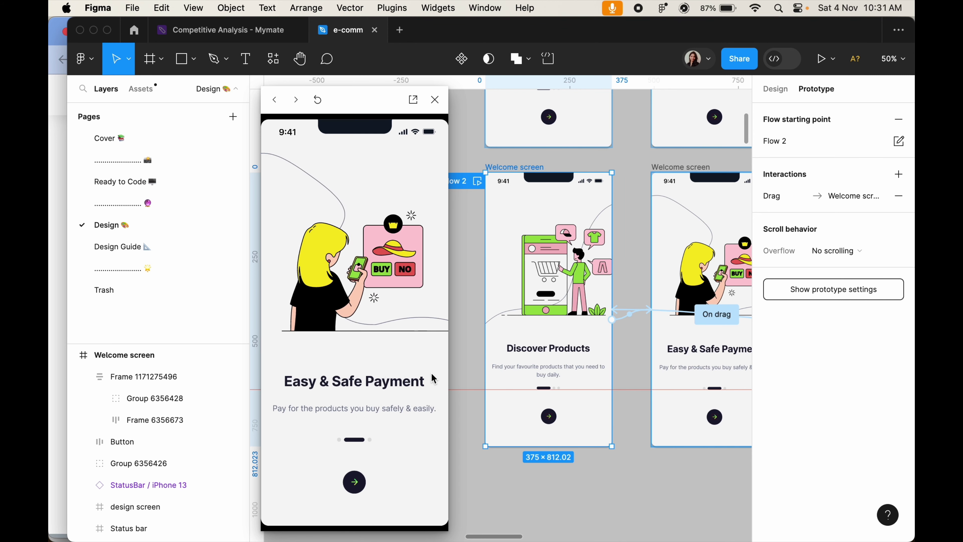
mouse_move(412, 372)
left_mouse_down()
mouse_move(313, 374)
mouse_move(441, 359)
mouse_move(353, 367)
mouse_move(325, 383)
mouse_move(483, 360)
left_mouse_up()
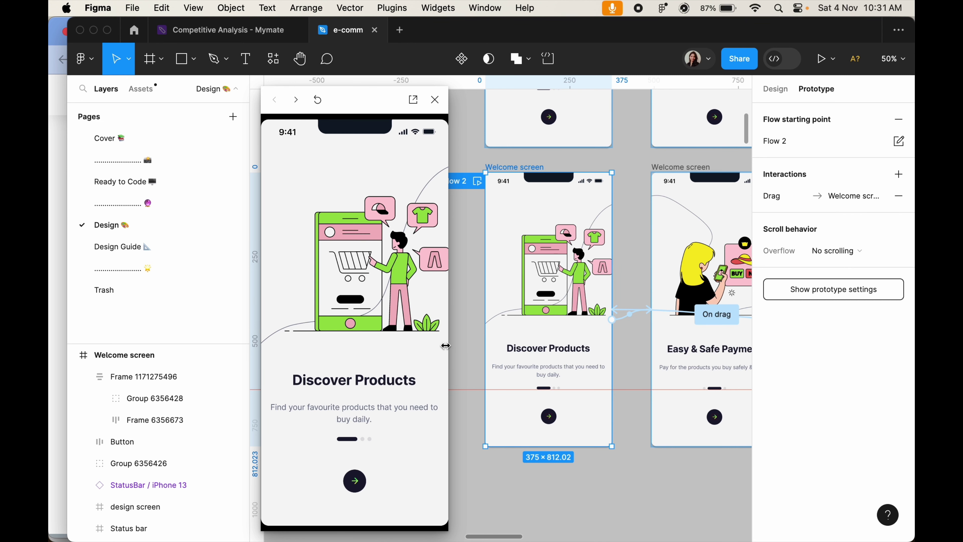
left_click_drag(410, 351, 308, 362)
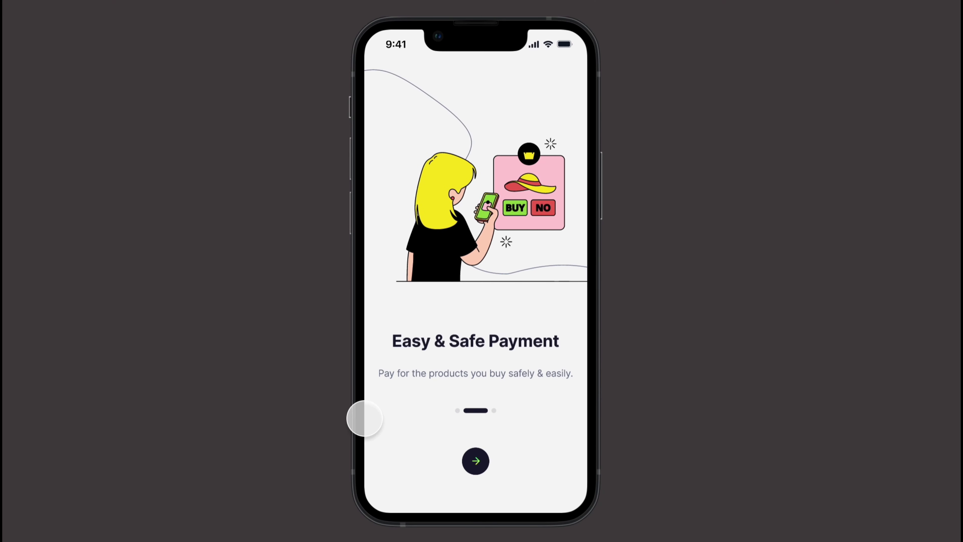
Step: Swipe the phone preview from Easy & Safe Payment to the Doorstep Delivery screen
left_click_drag(539, 431, 437, 428)
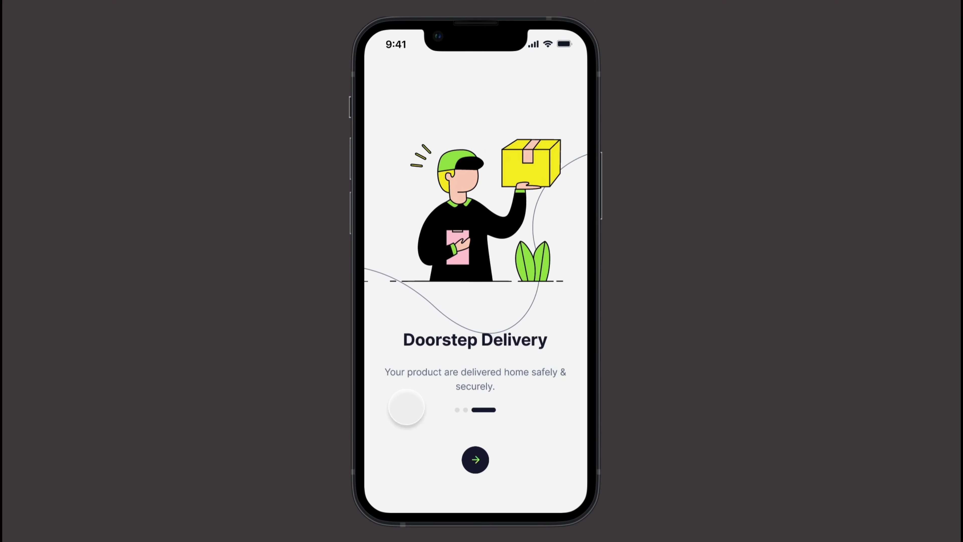